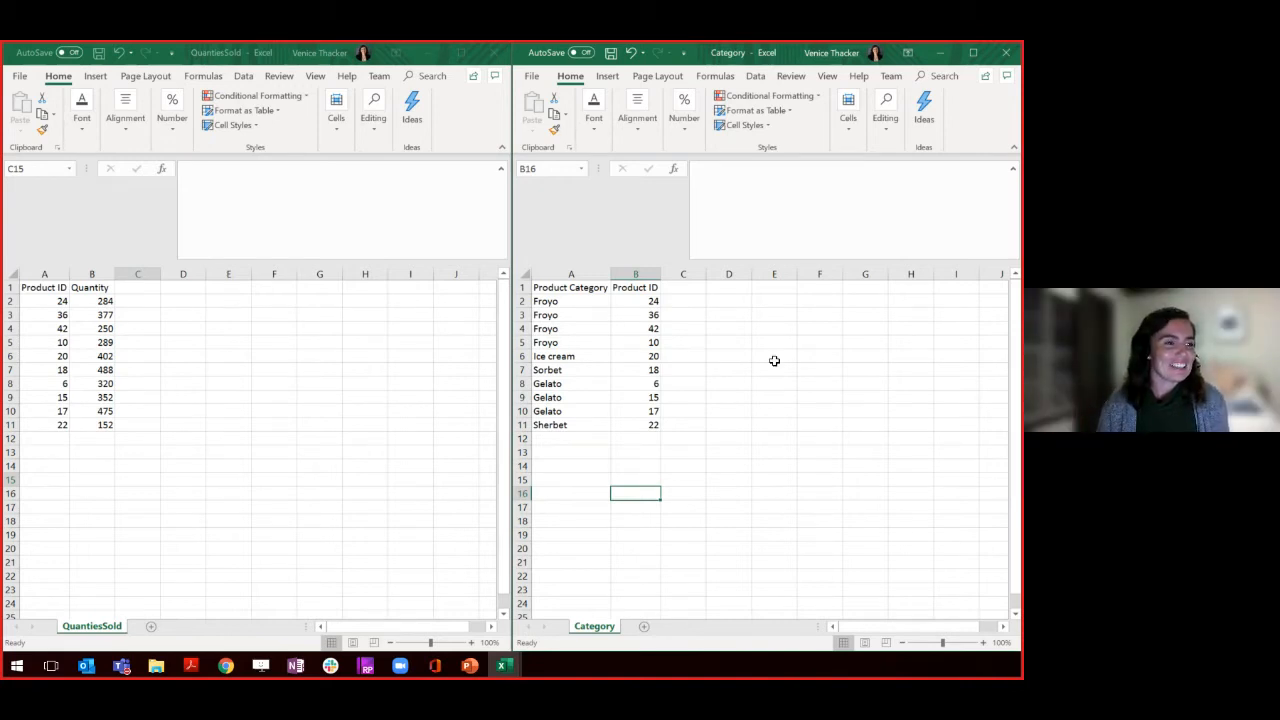
pyautogui.click(45, 309)
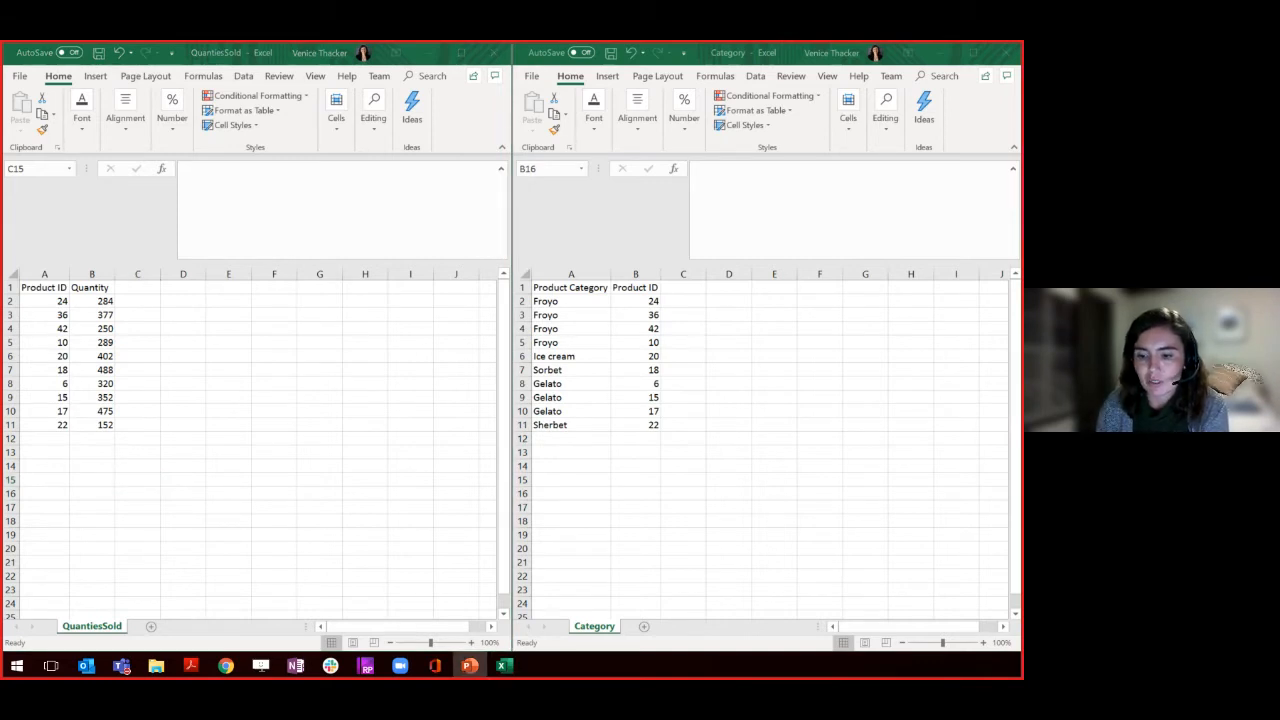
pyautogui.click(245, 470)
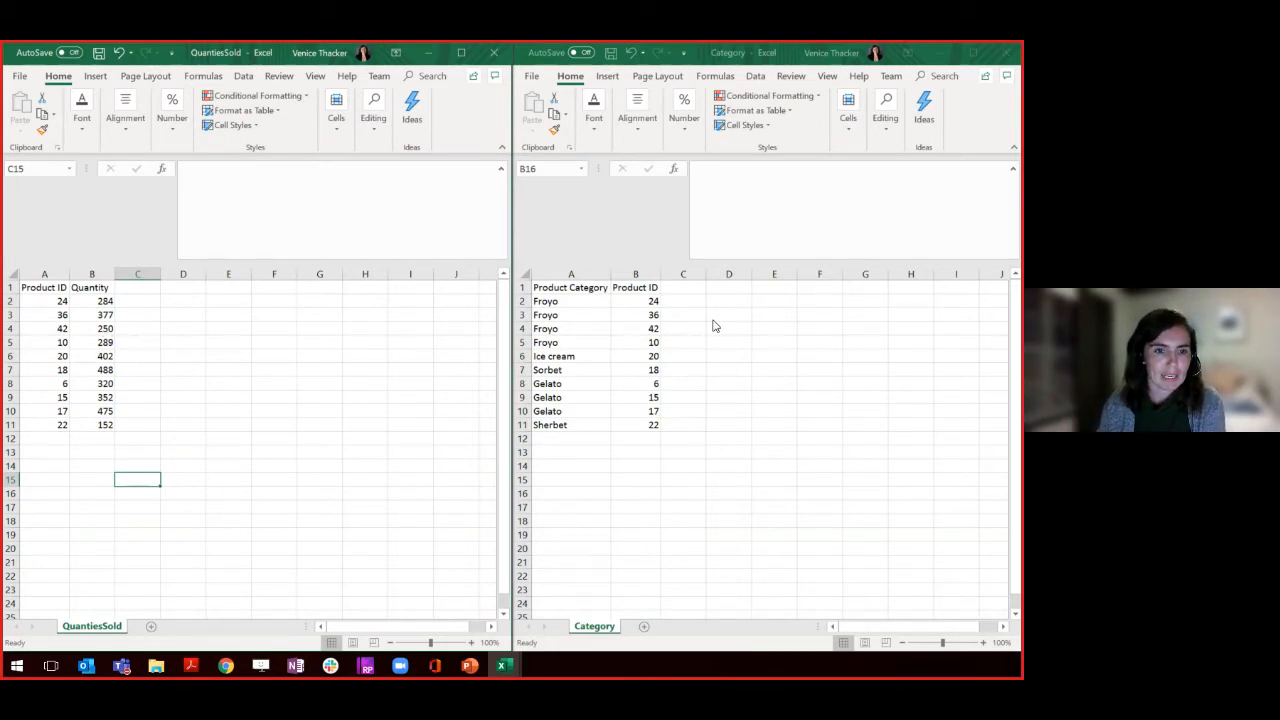
pyautogui.click(647, 270)
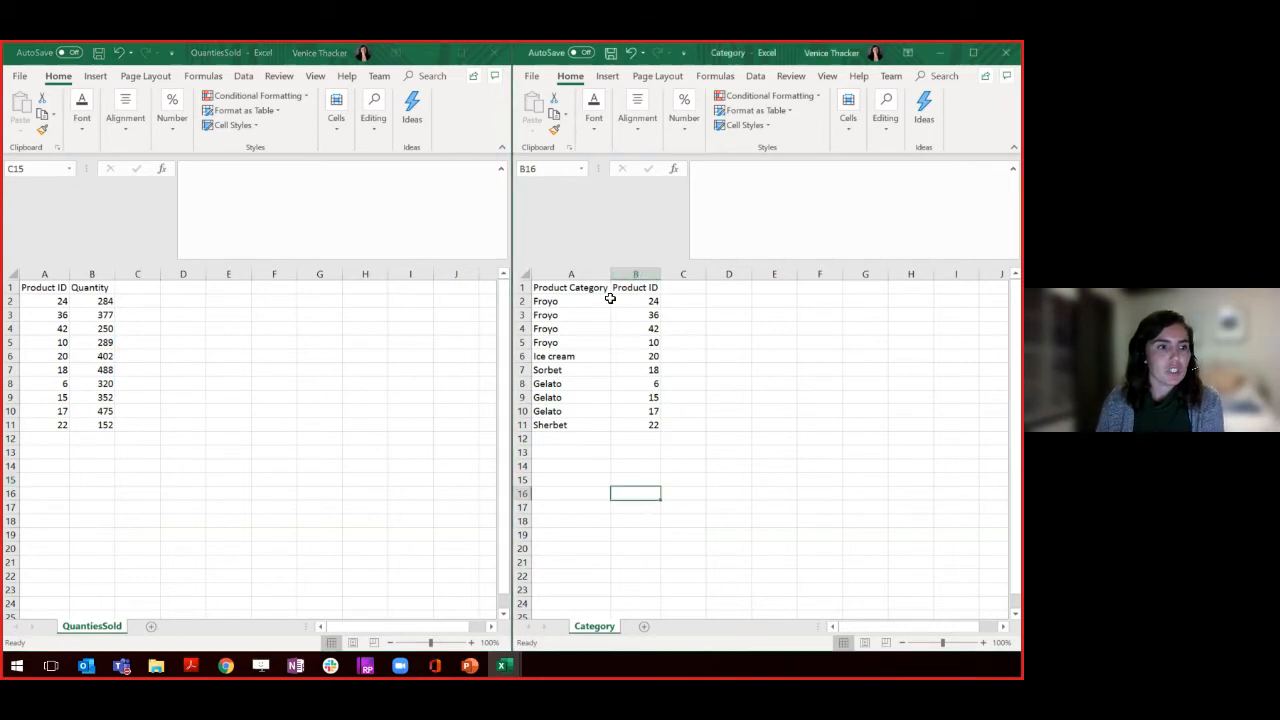
pyautogui.click(132, 320)
pyautogui.moveTo(124, 298); pyautogui.dragTo(136, 425)
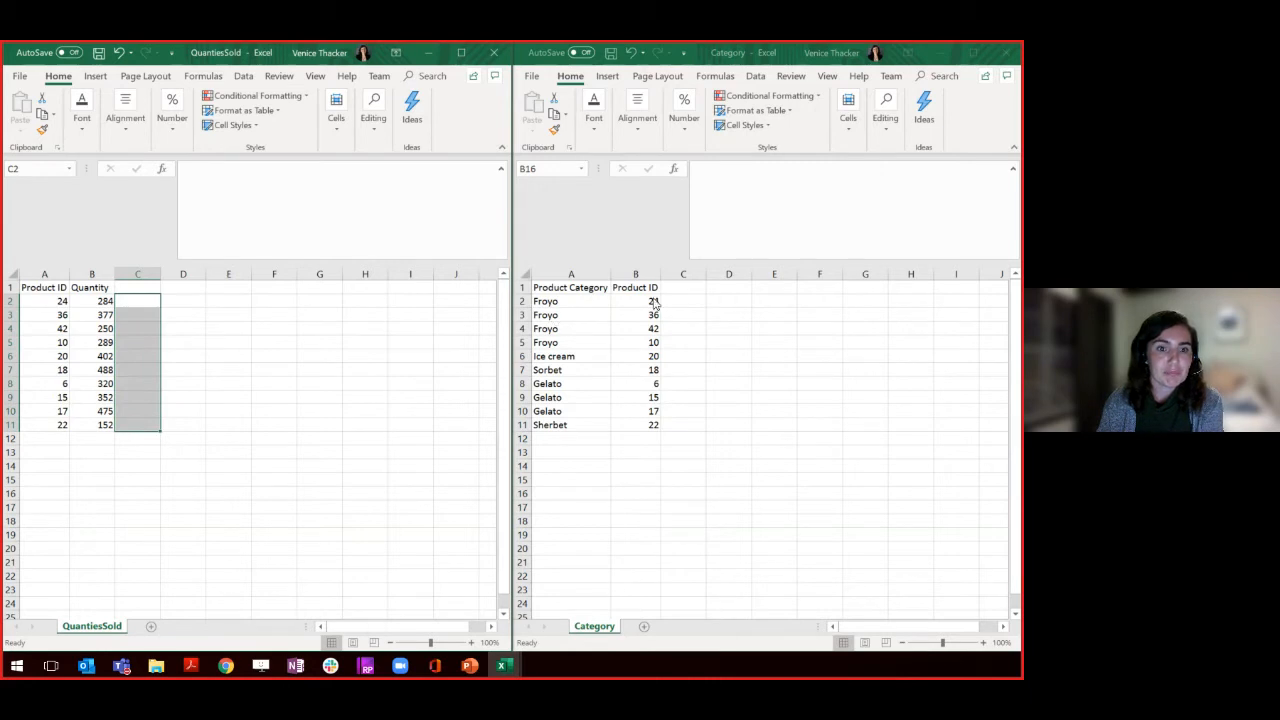
# Move the Product ID column ahead of the Product Category column in the Category workbook.
pyautogui.click(635, 274)
pyautogui.rightClick(635, 277)
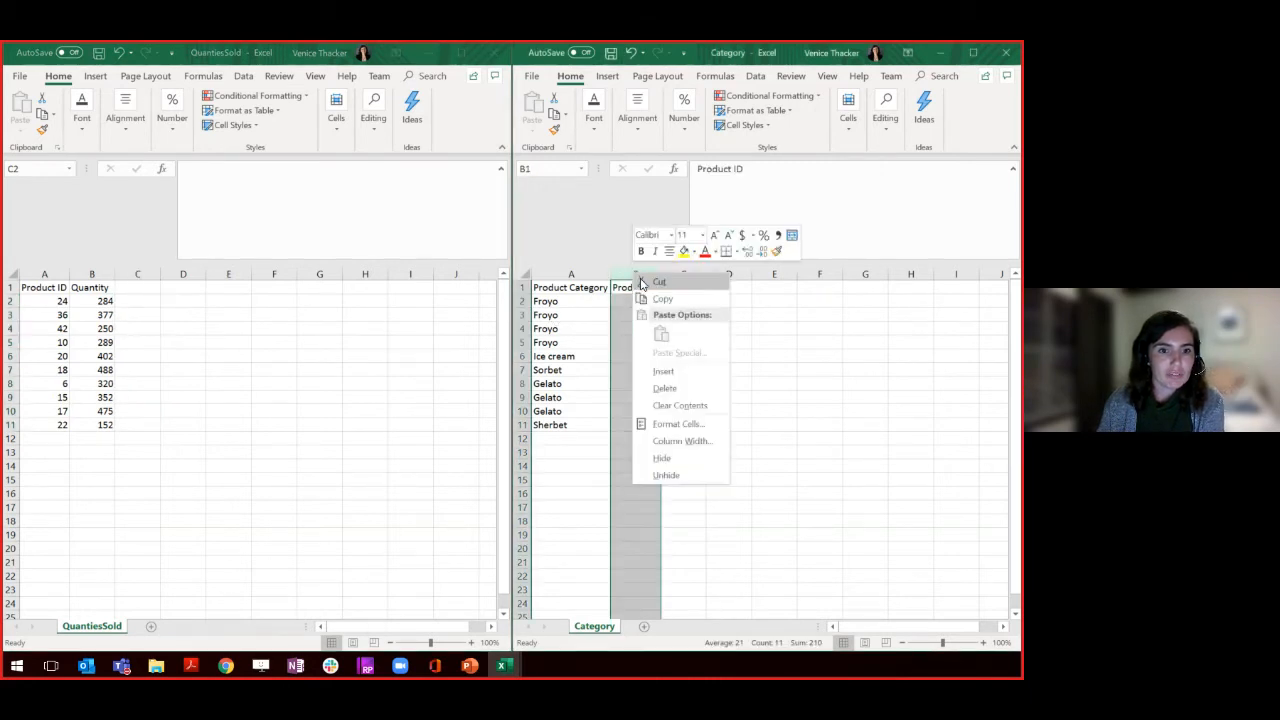
pyautogui.click(658, 282)
pyautogui.click(571, 274)
pyautogui.rightClick(569, 280)
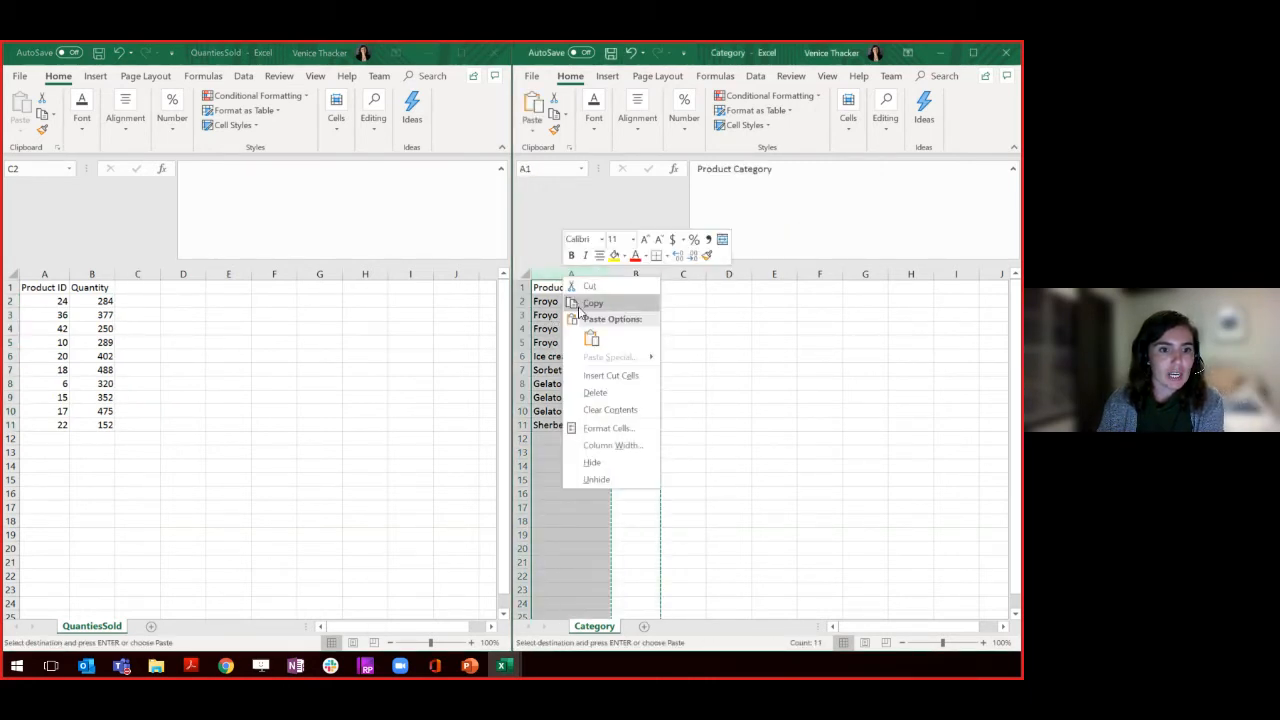
pyautogui.click(602, 375)
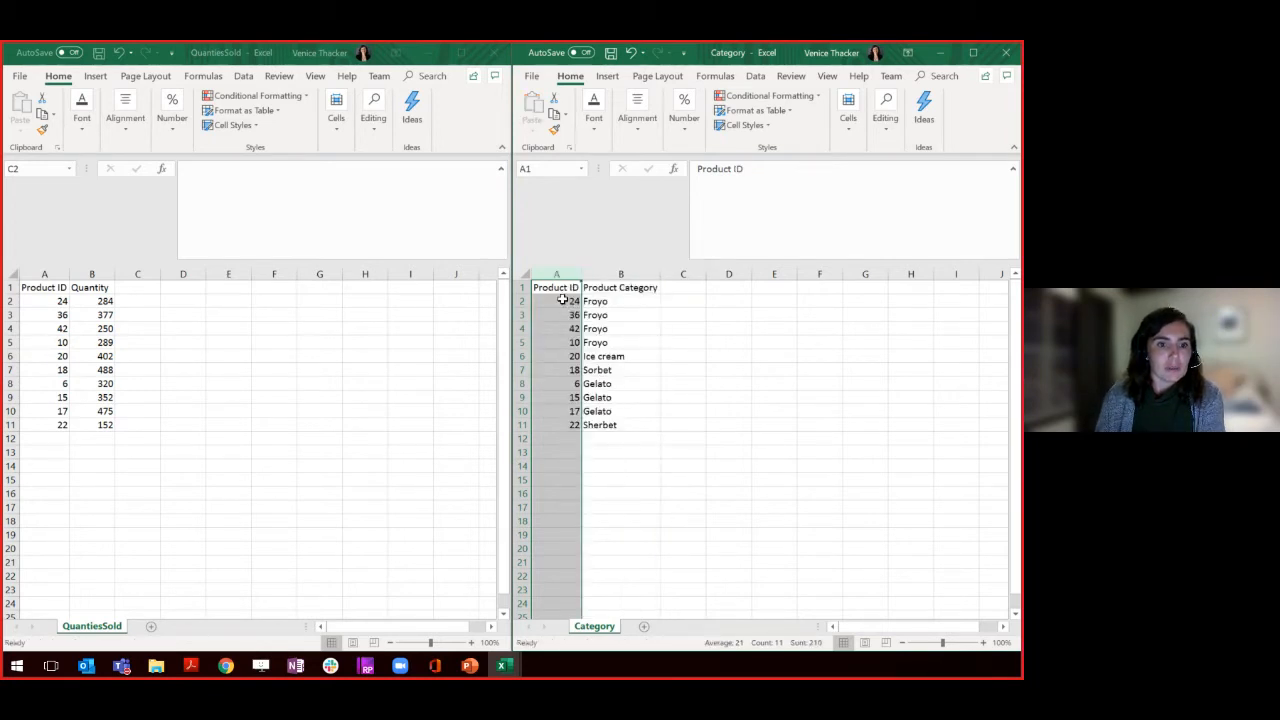
pyautogui.click(560, 301)
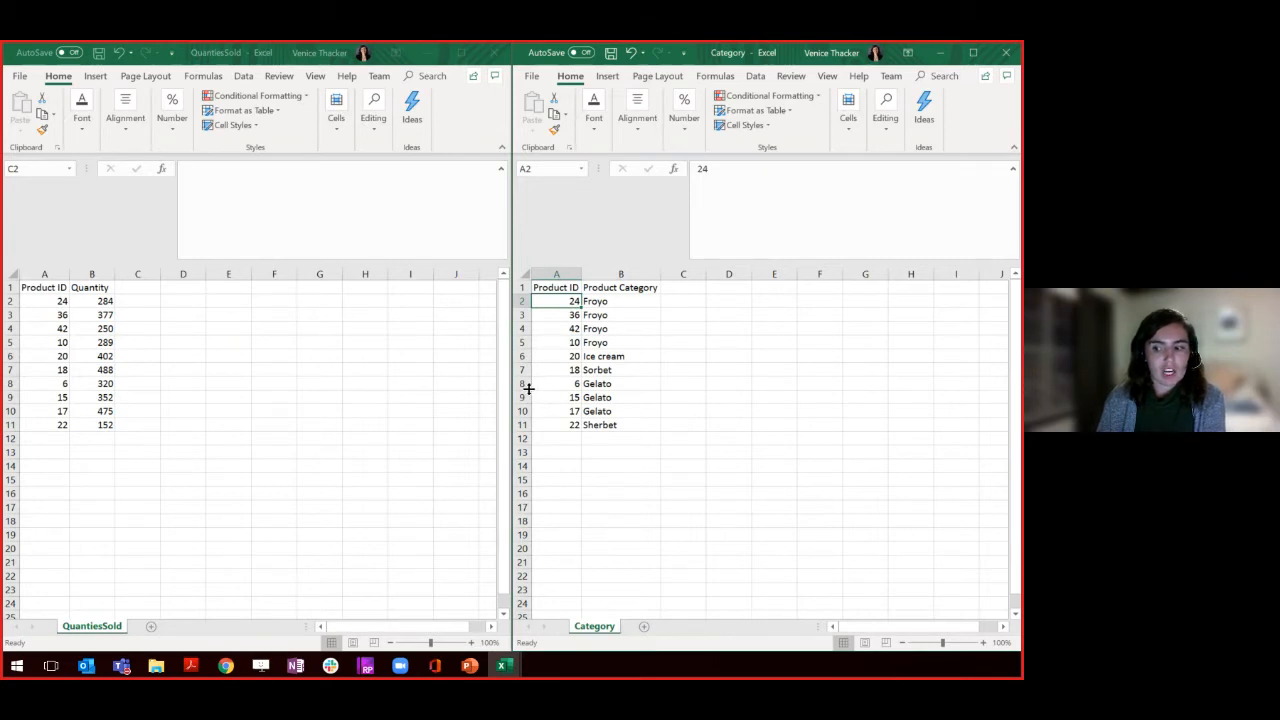
# Begin a VLOOKUP formula in cell C2 of the QuantiesSold sheet with A2 as the lookup value.
pyautogui.click(128, 302)
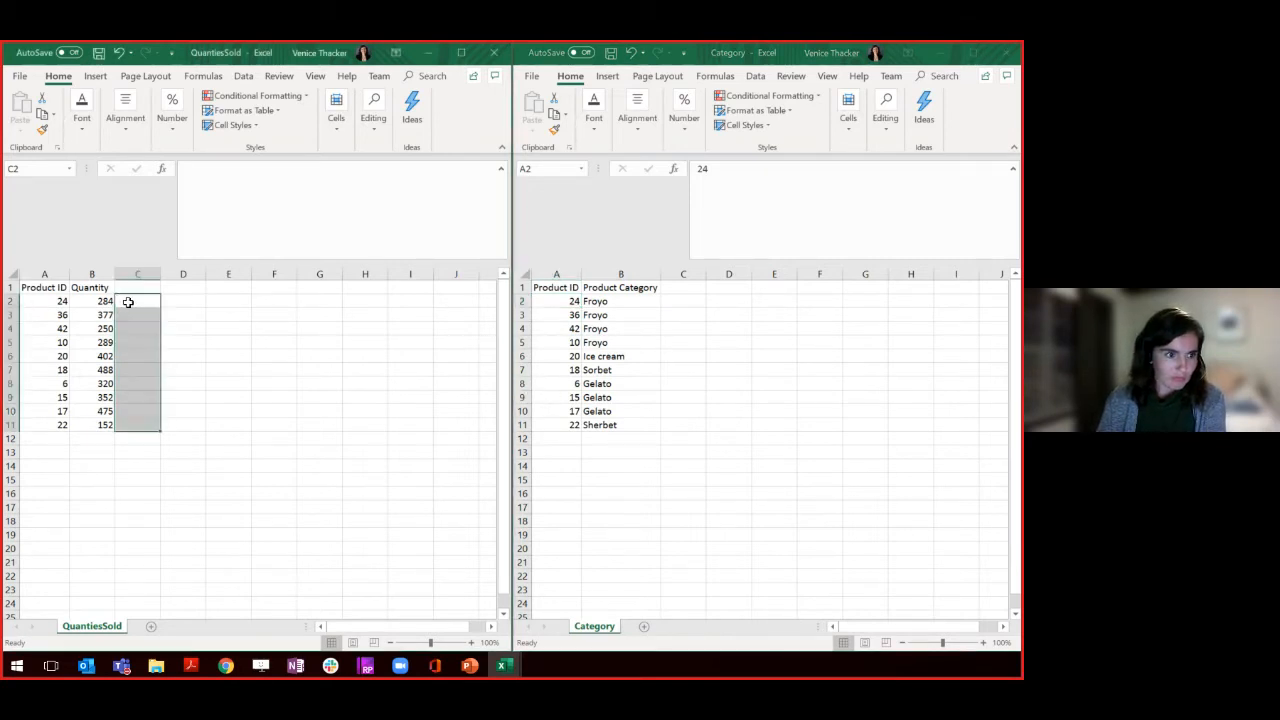
pyautogui.click(131, 300)
pyautogui.write('=')
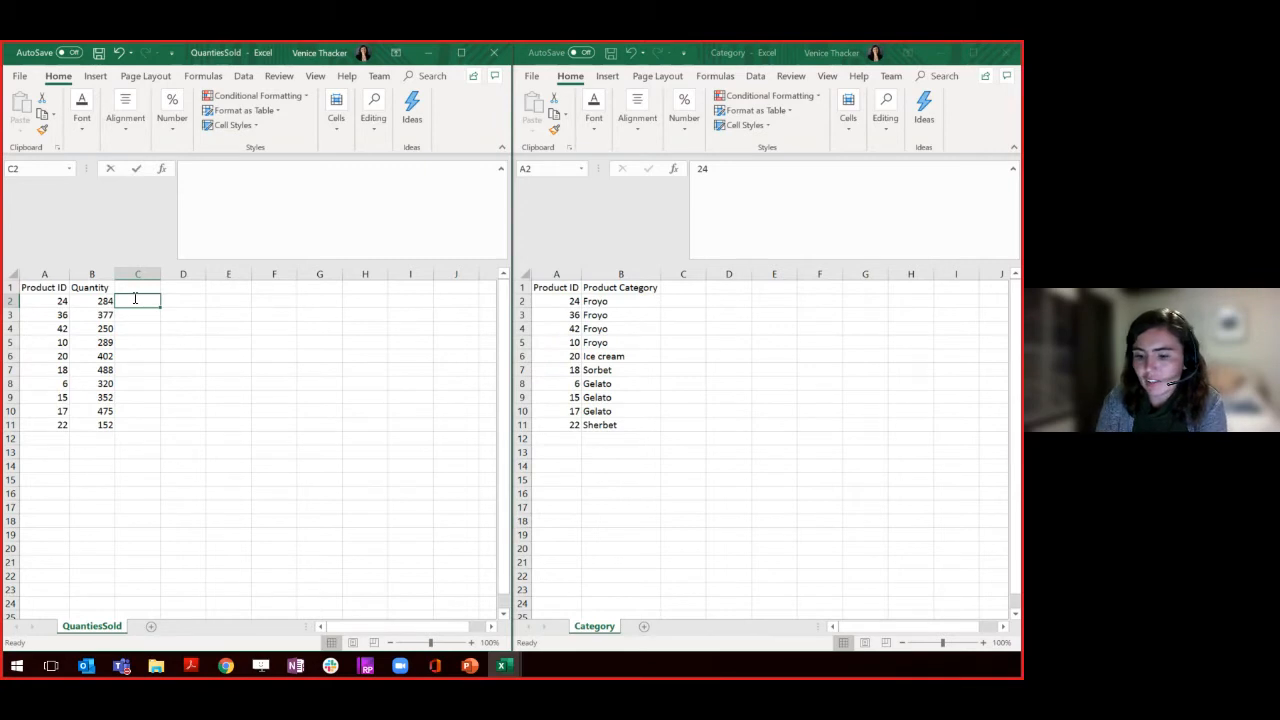
pyautogui.write('vl')
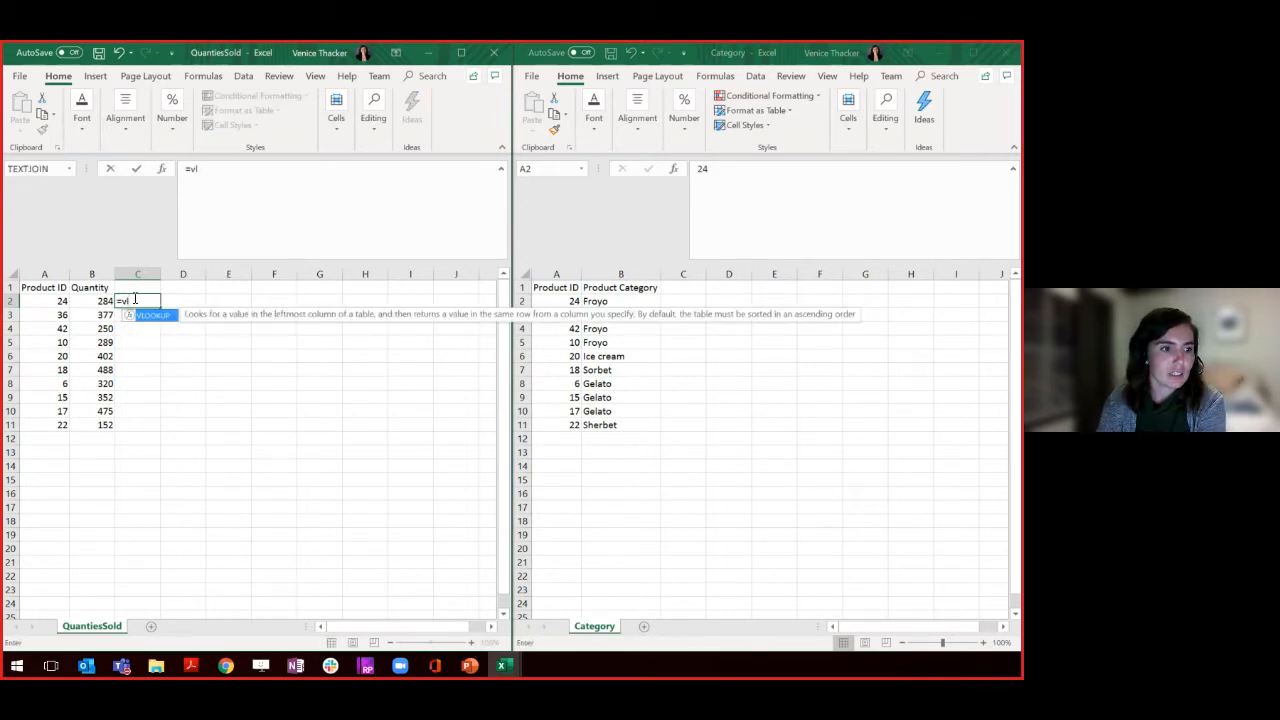
pyautogui.press('Tab')
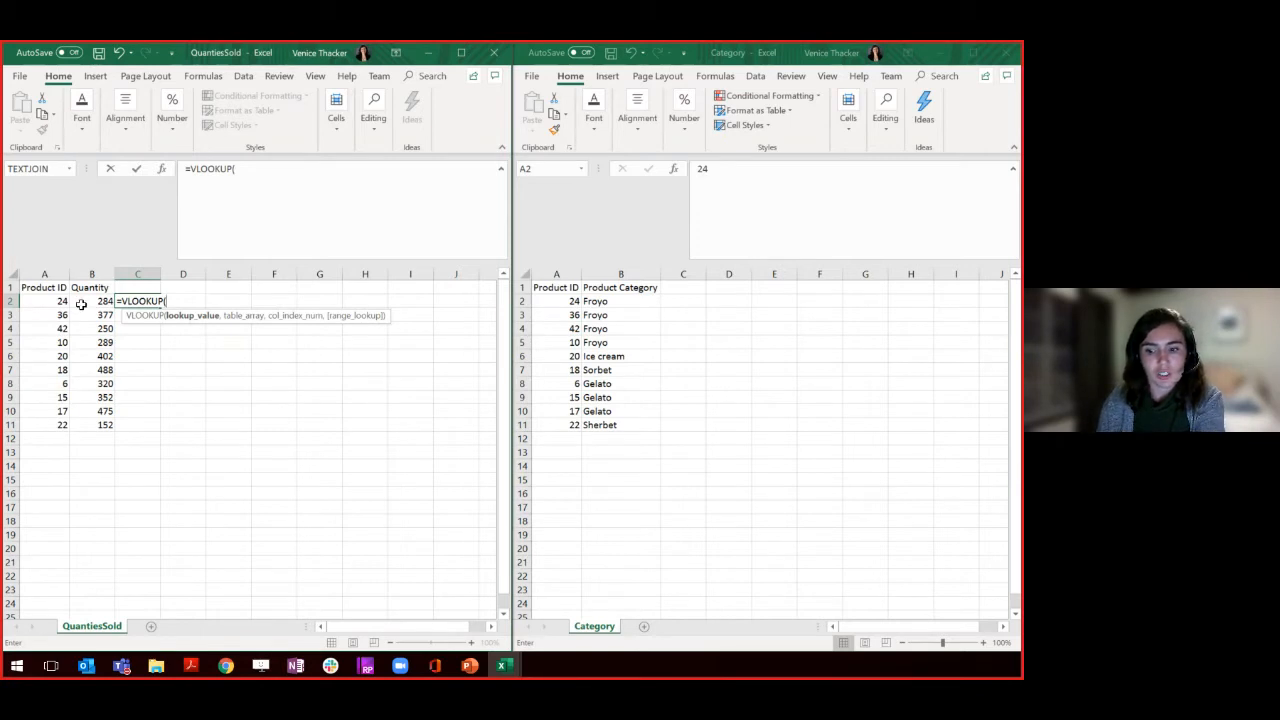
pyautogui.click(47, 301)
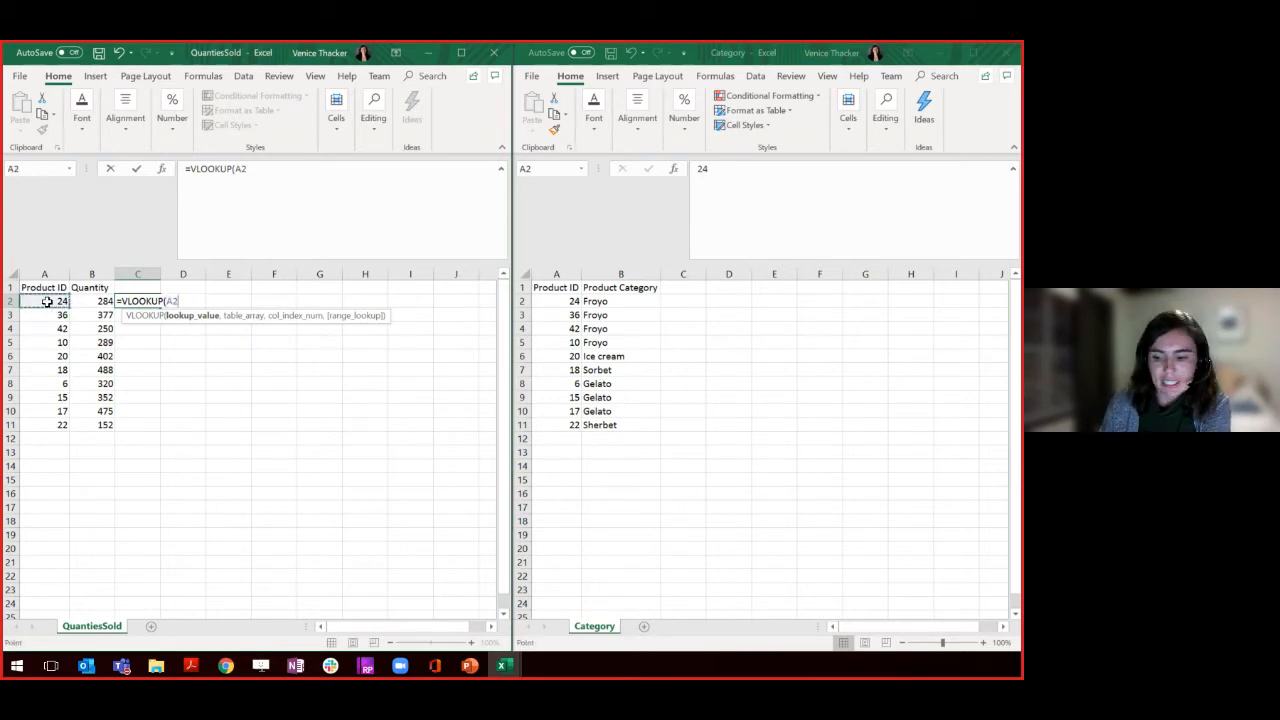
pyautogui.write(',')
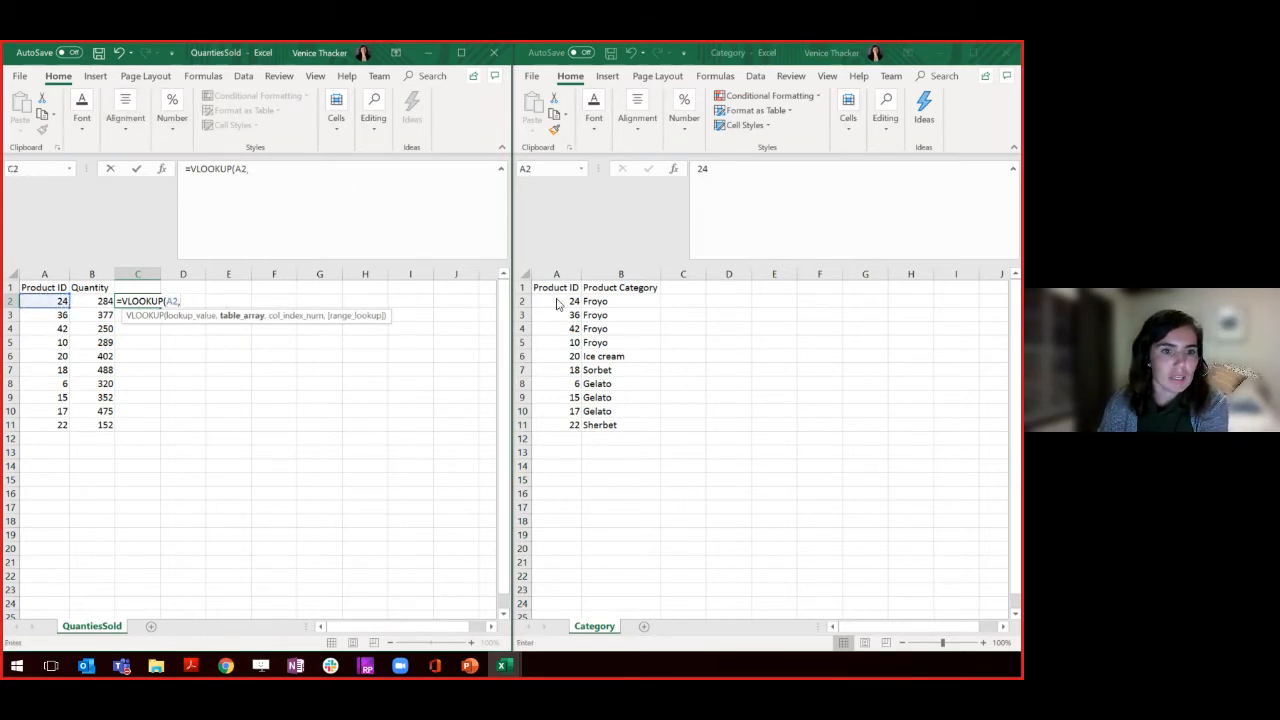
# Complete the VLOOKUP with Category.csv range $A$2:$B$11, column index 2 and FALSE for exact match, and fill it down to C11.
pyautogui.moveTo(557, 303); pyautogui.dragTo(613, 424)
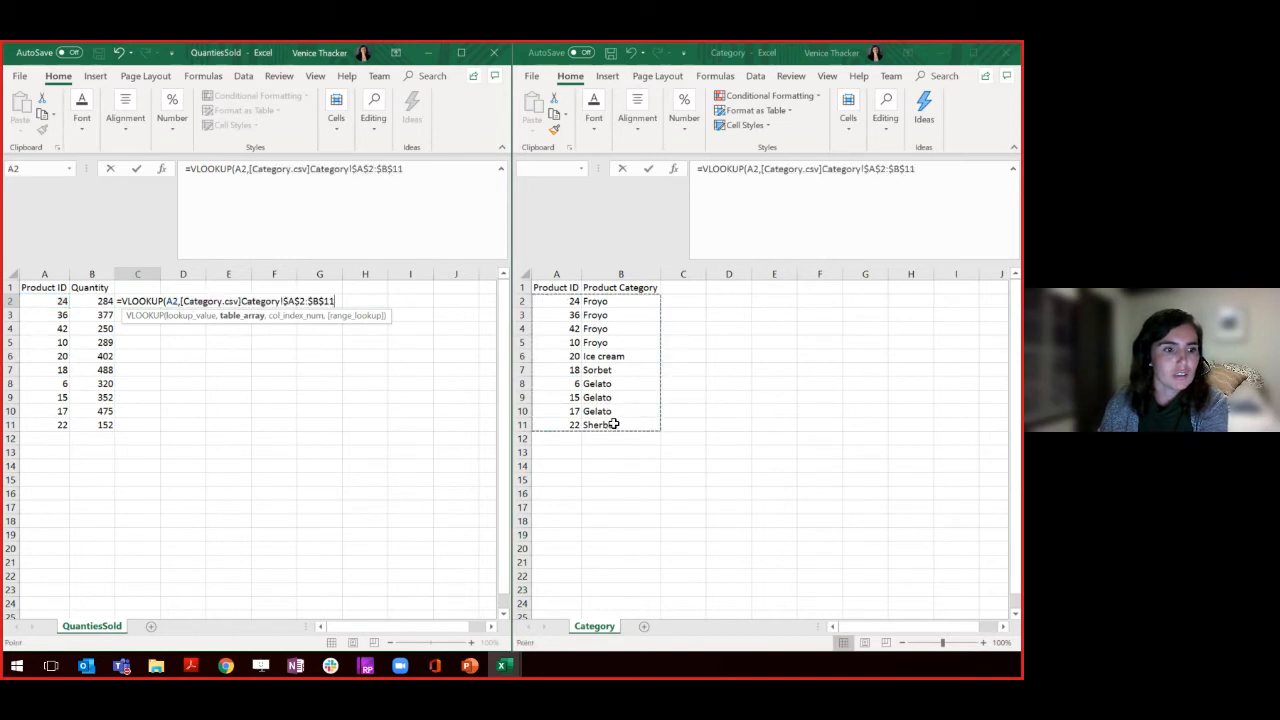
pyautogui.write(',')
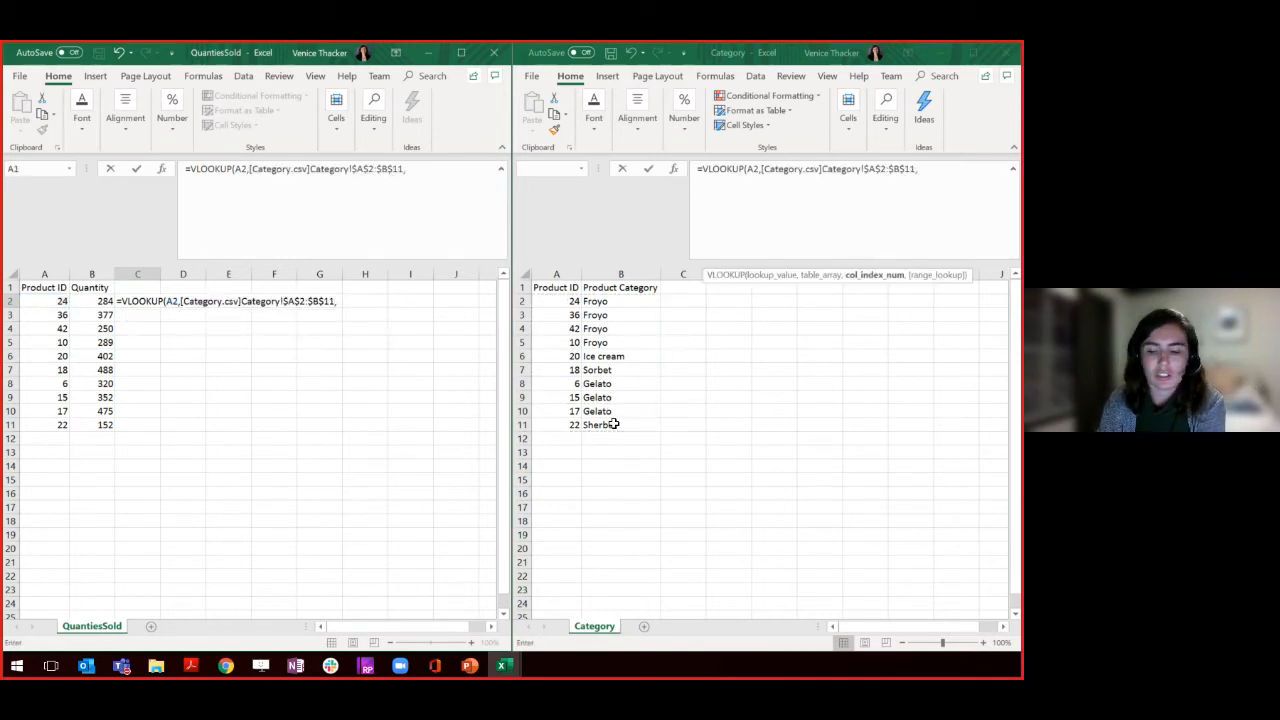
pyautogui.write('2')
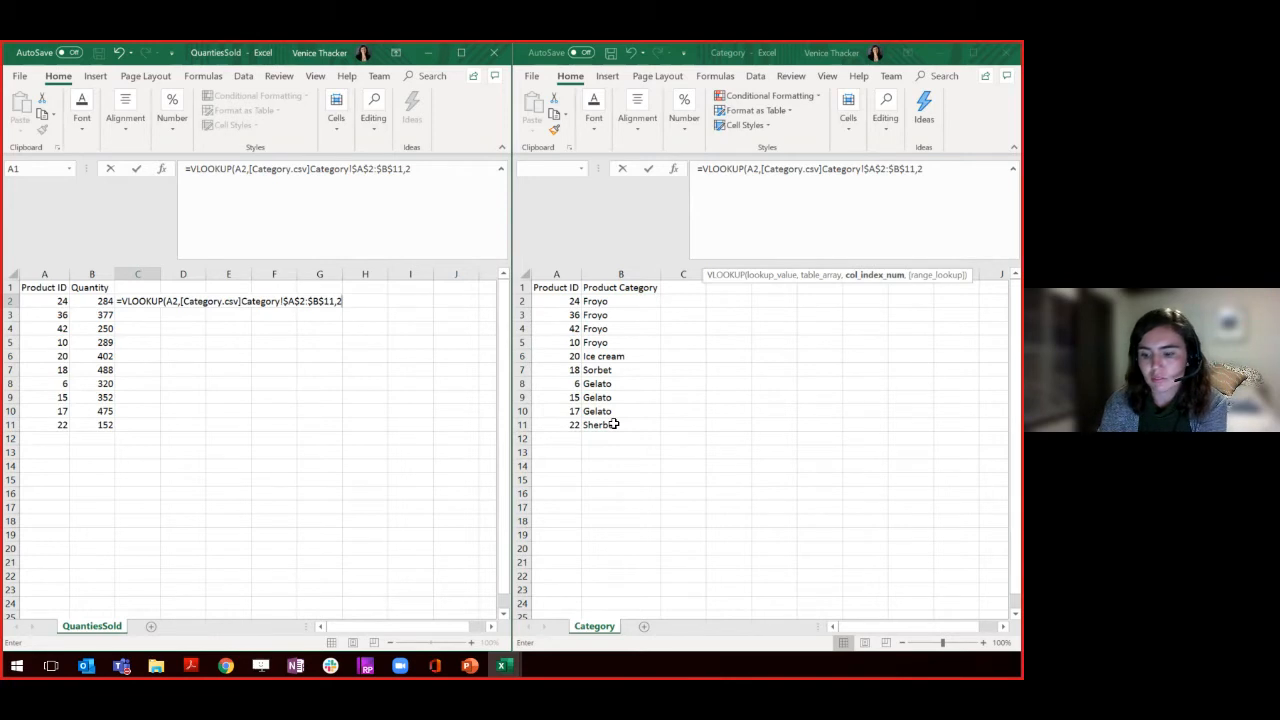
pyautogui.write(',')
pyautogui.press('Down')
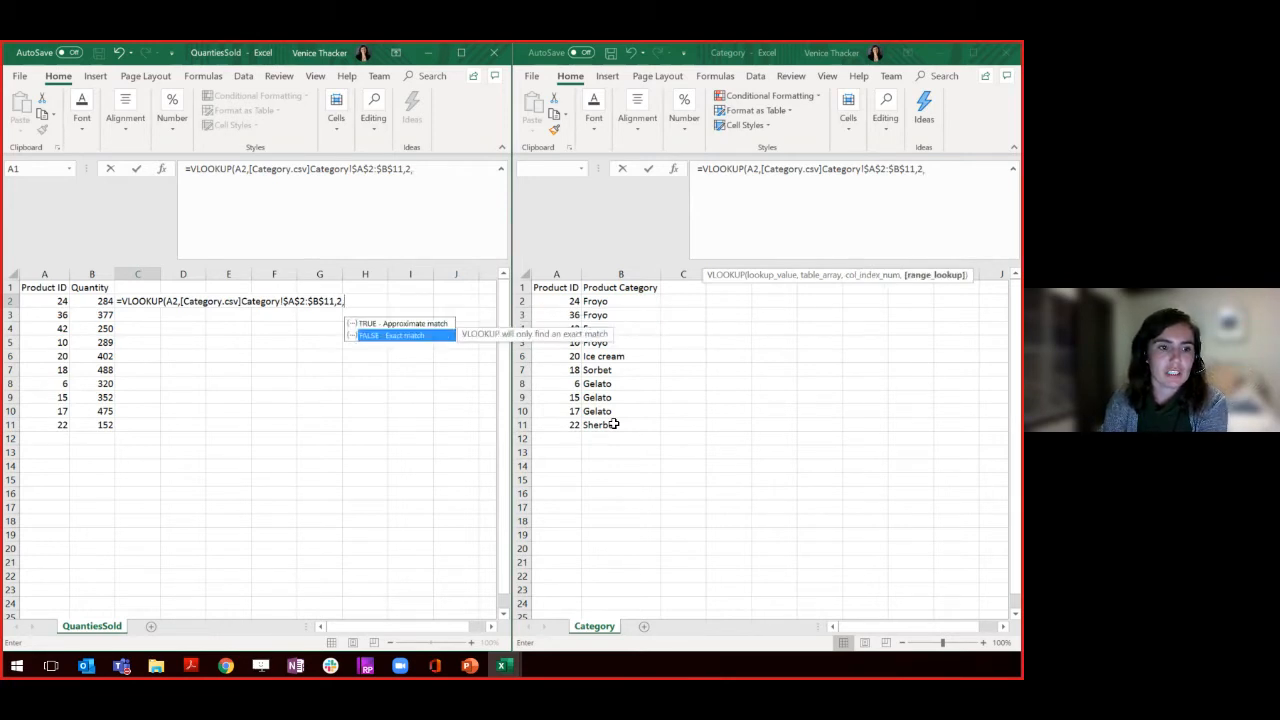
pyautogui.press('Tab')
pyautogui.press('Return')
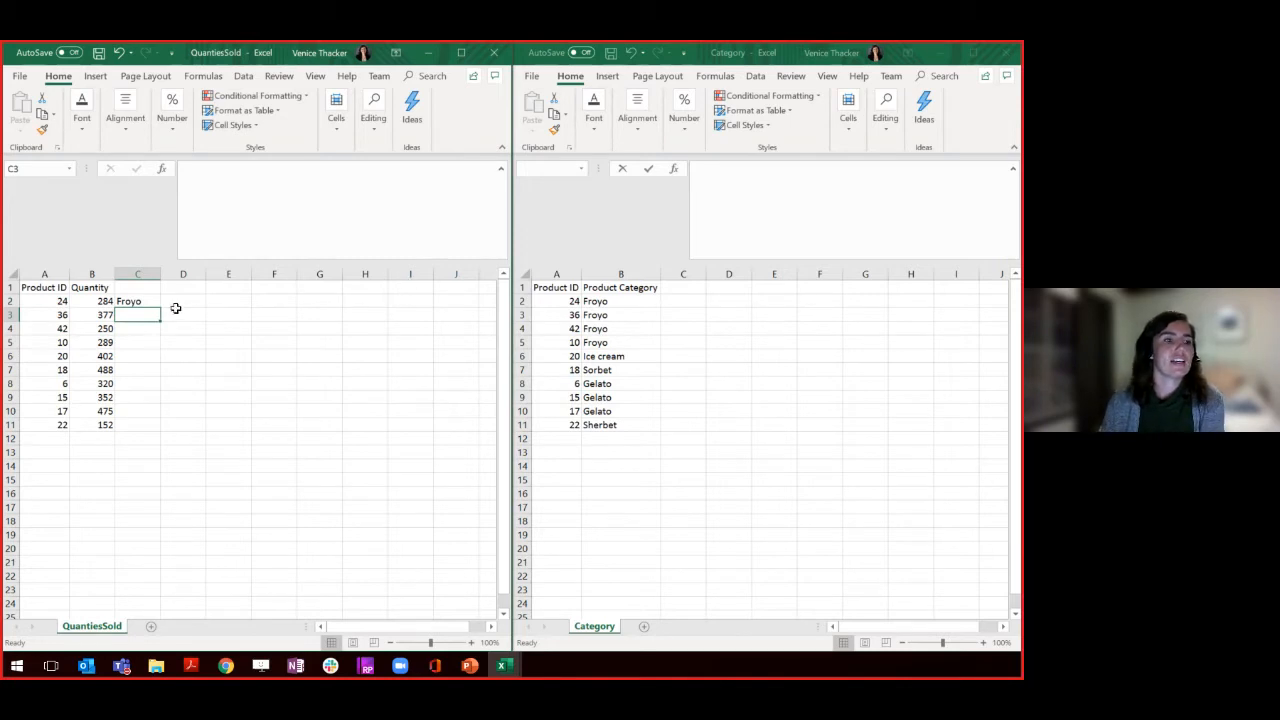
pyautogui.click(139, 300)
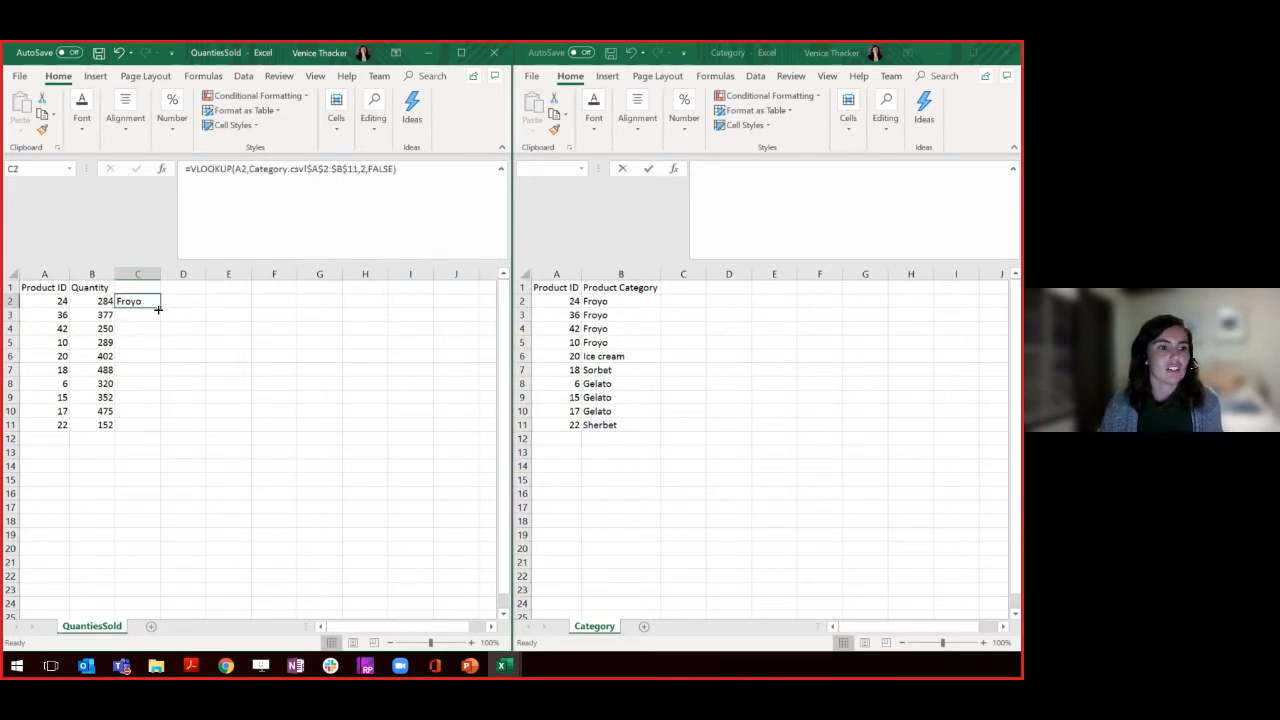
pyautogui.doubleClick(158, 310)
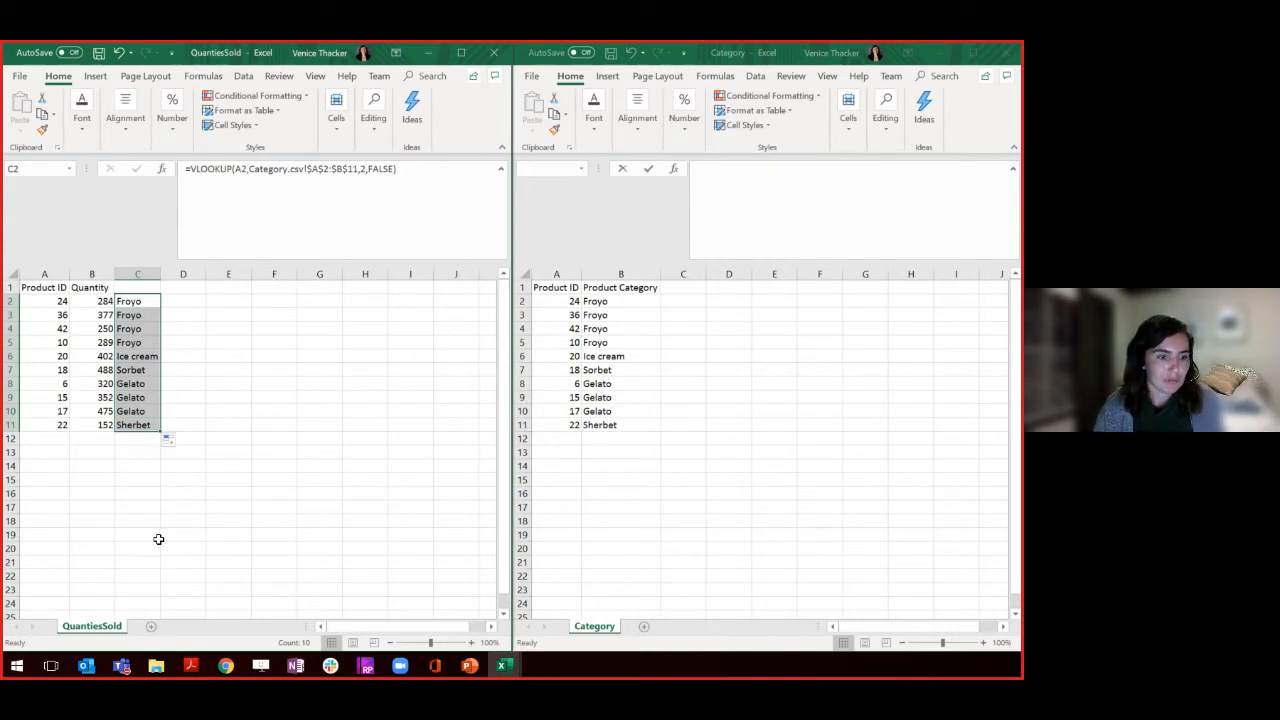
# Add a blank worksheet to the maximized QuantiesSold workbook and load Category.csv from the Desktop's IceCream folder as a query table.
pyautogui.click(151, 625)
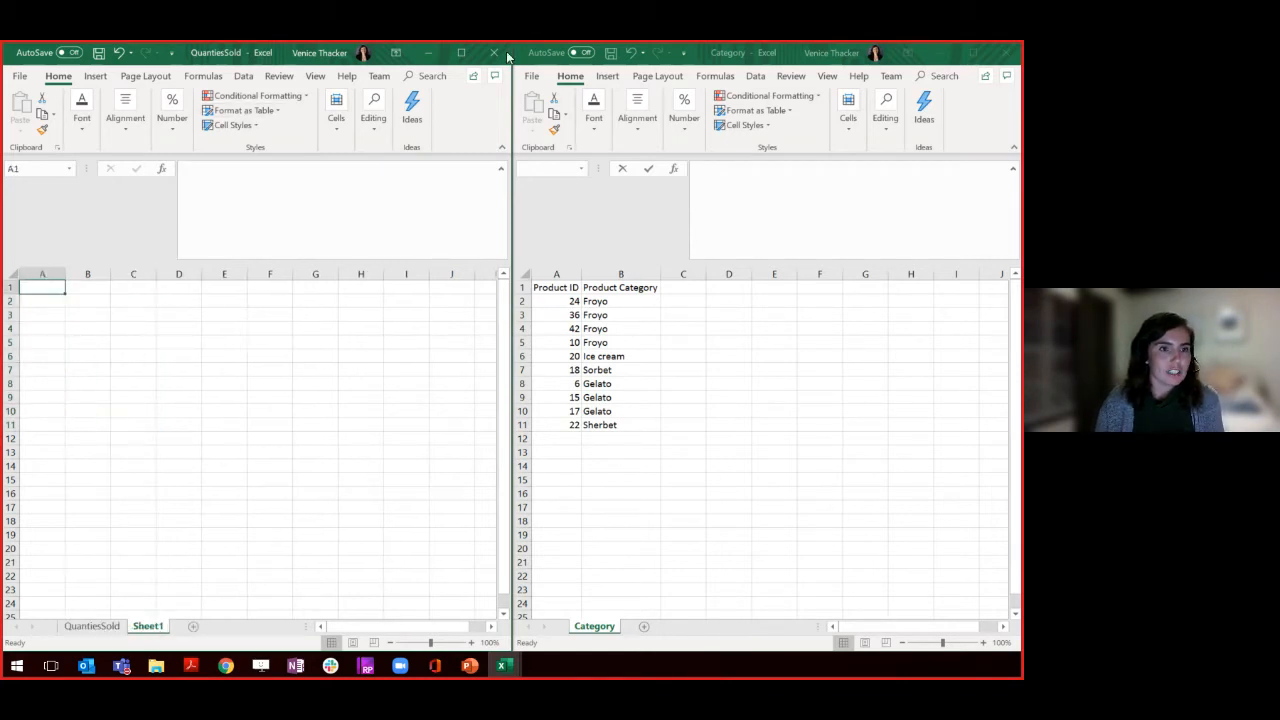
pyautogui.click(463, 55)
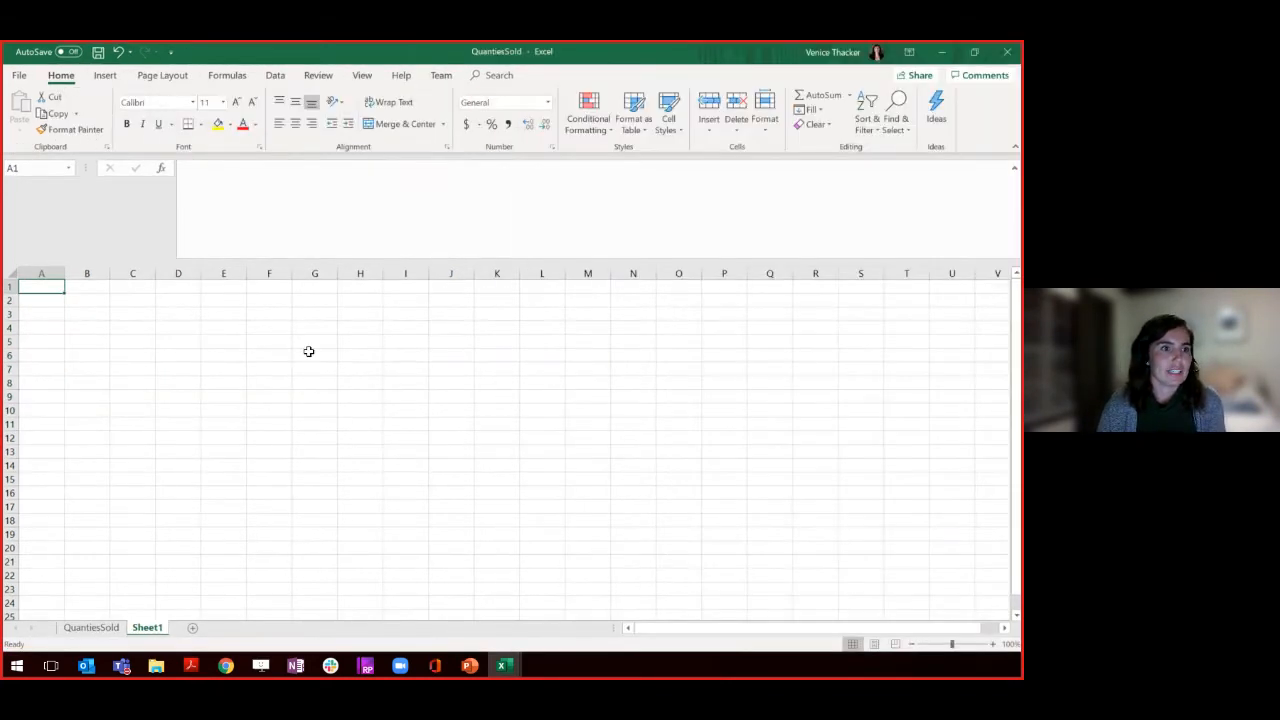
pyautogui.click(280, 75)
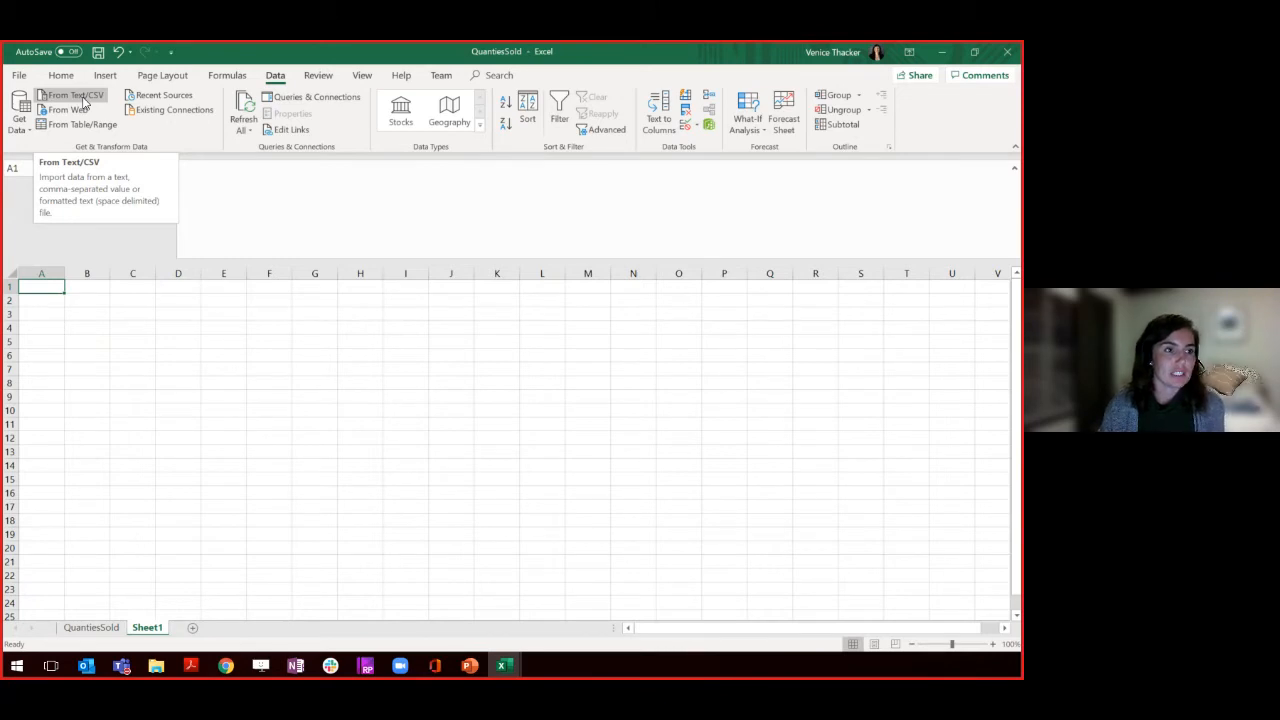
pyautogui.click(82, 96)
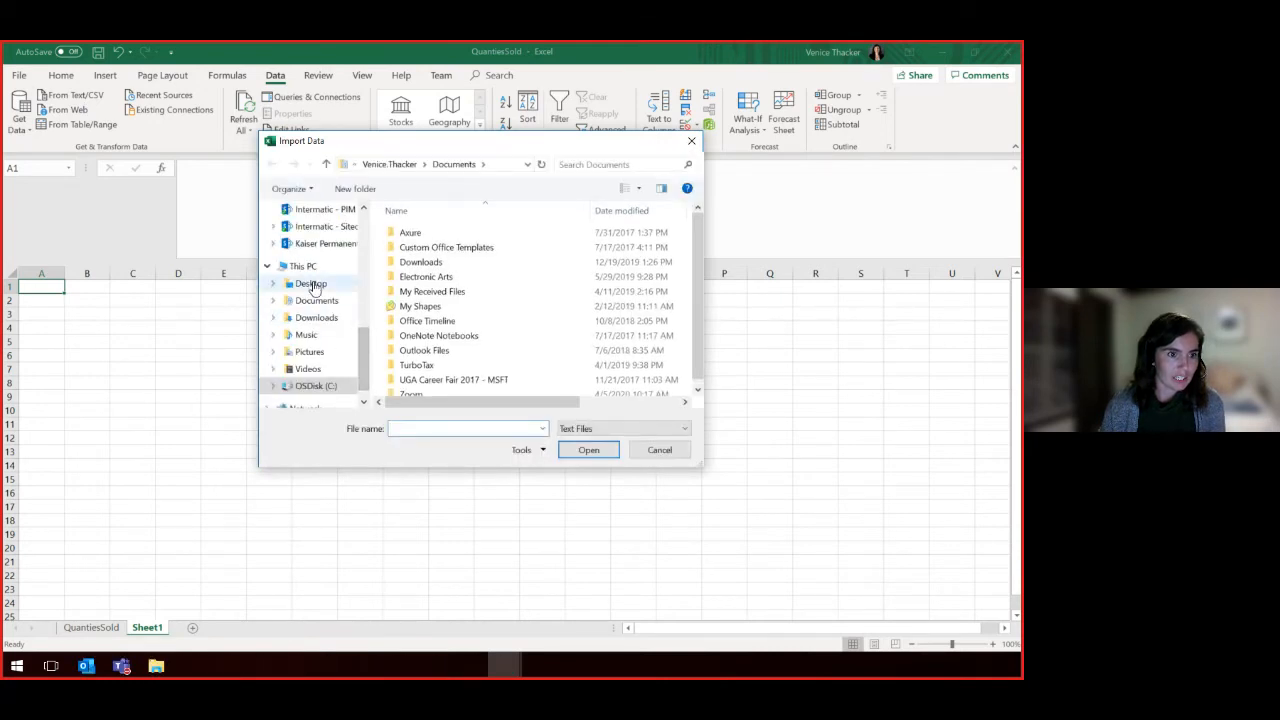
pyautogui.click(311, 284)
pyautogui.click(416, 236)
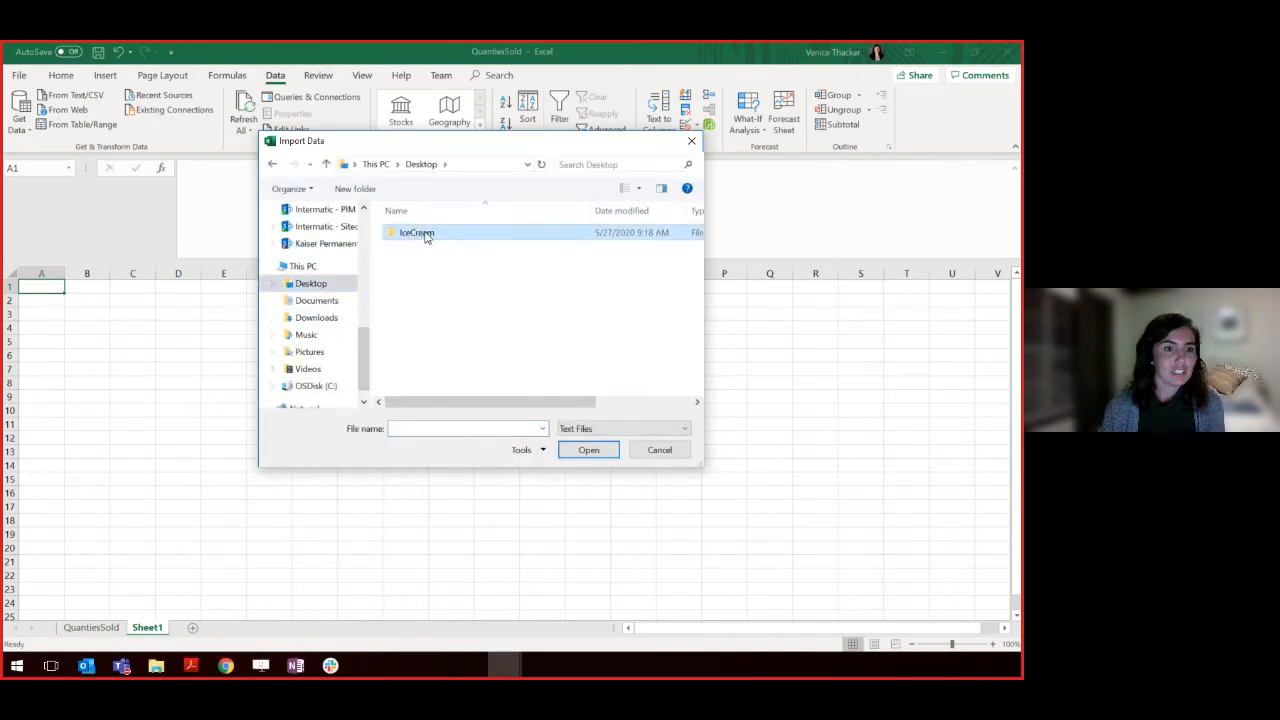
pyautogui.doubleClick(425, 236)
pyautogui.click(425, 236)
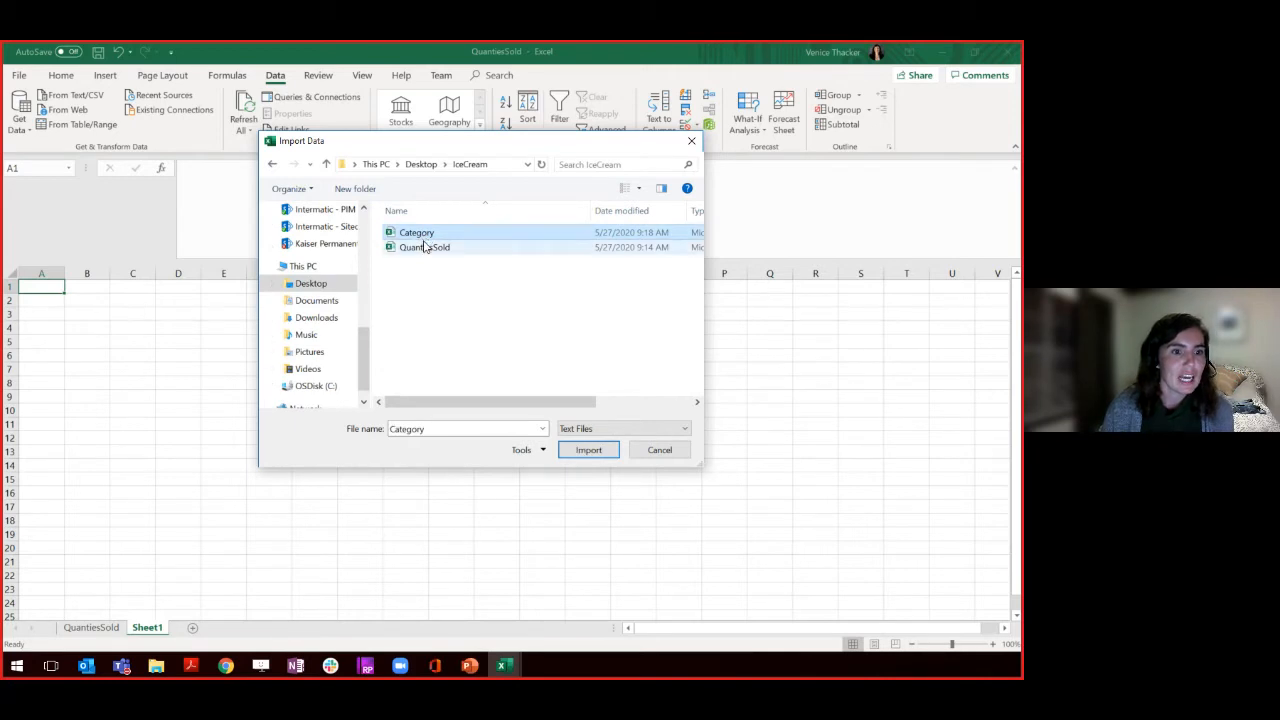
pyautogui.click(587, 449)
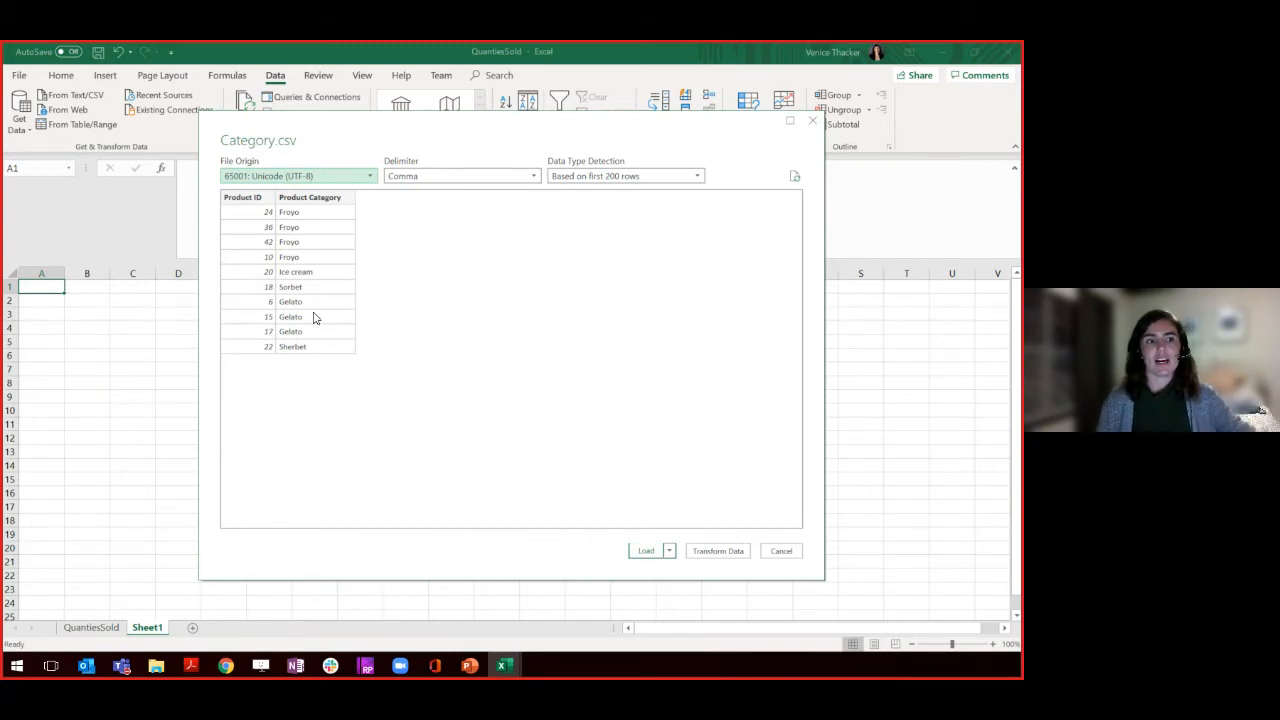
pyautogui.click(644, 553)
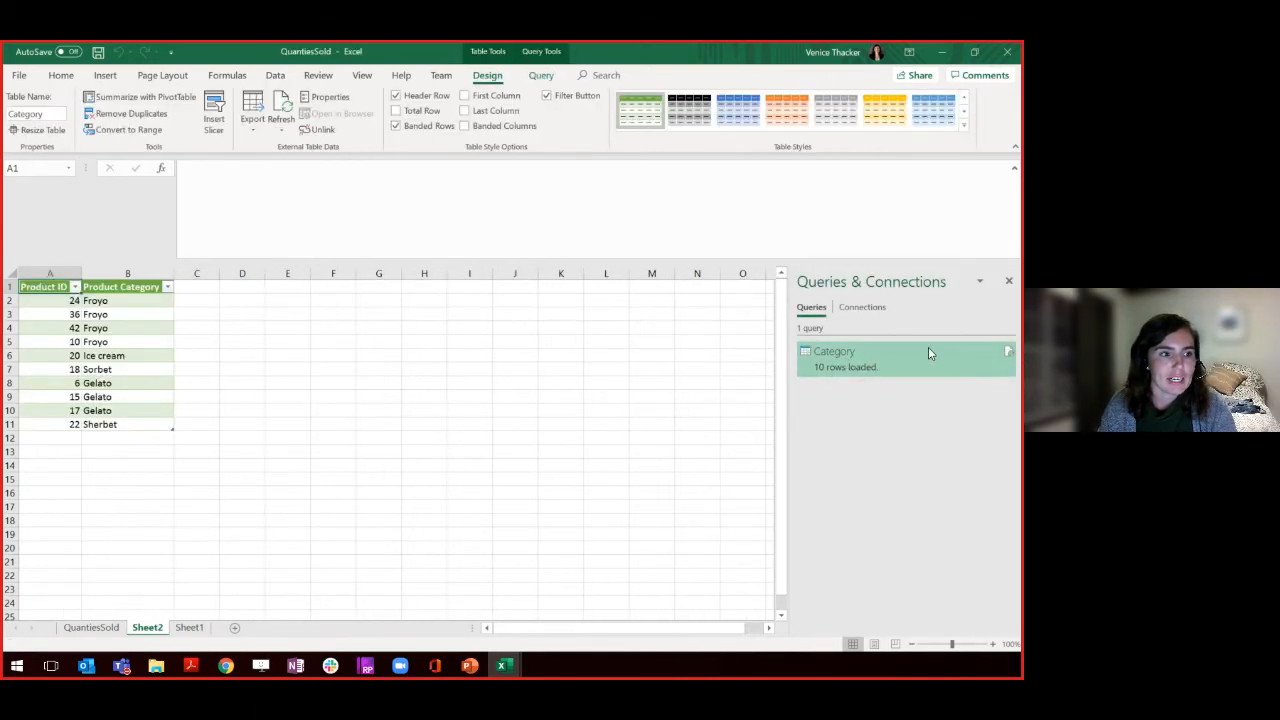
# Import QuantiesSold.csv from the IceCream folder and load it as a second query table.
pyautogui.click(277, 77)
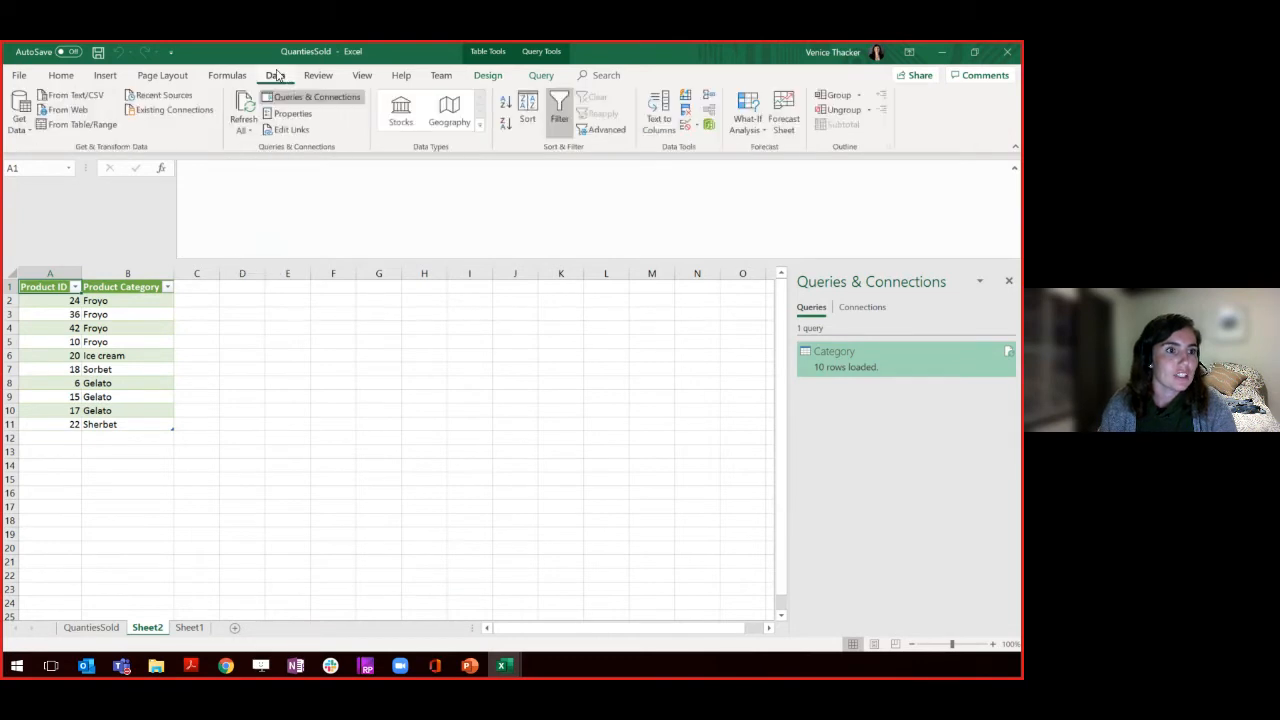
pyautogui.click(72, 95)
pyautogui.click(452, 248)
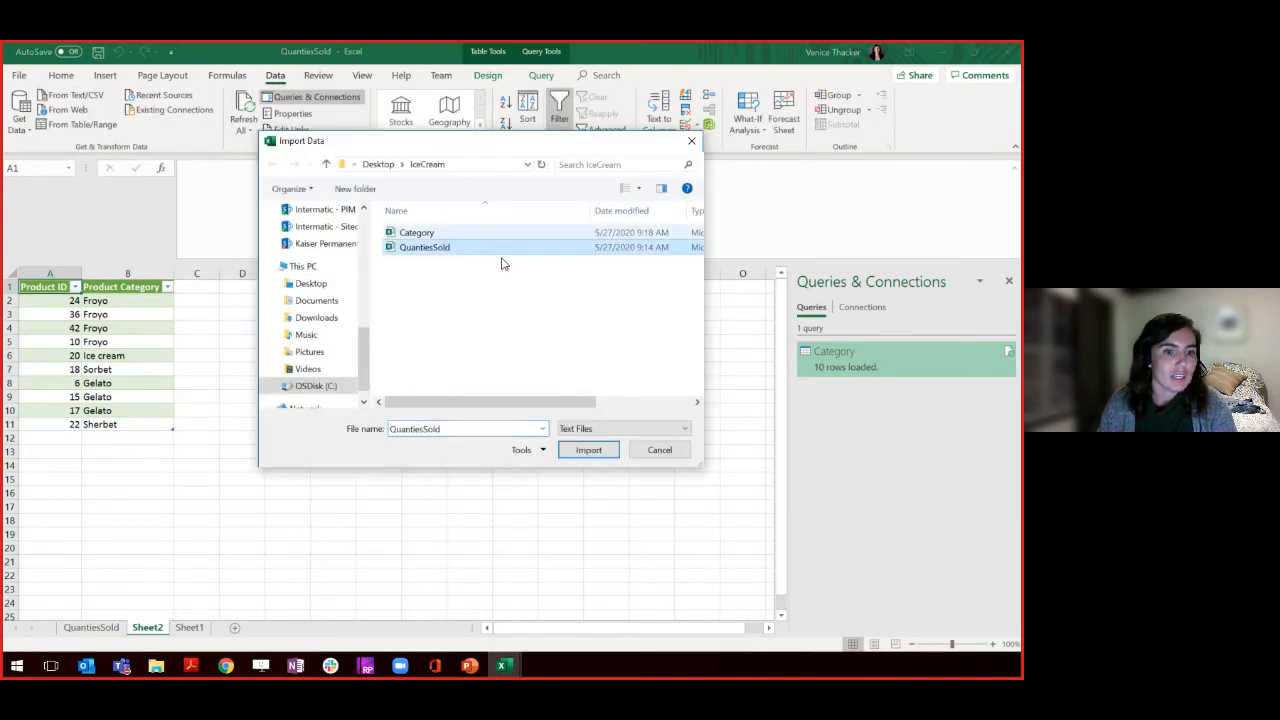
pyautogui.click(587, 451)
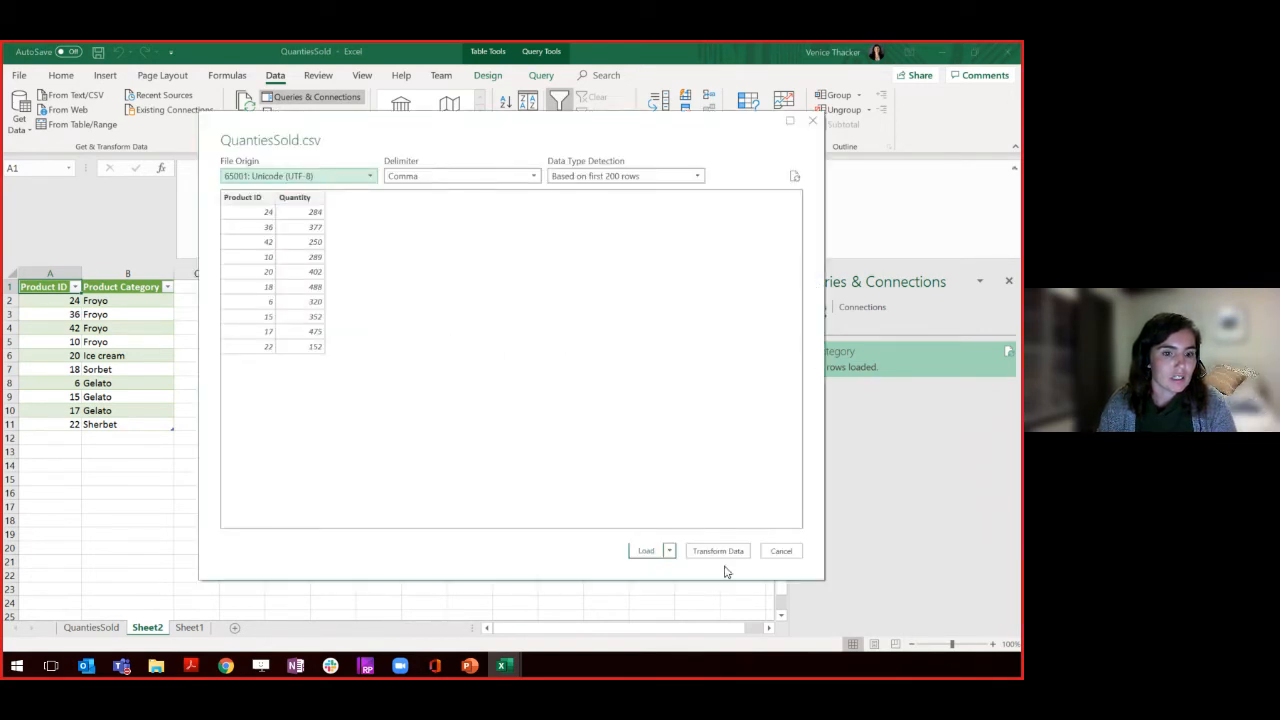
pyautogui.click(646, 551)
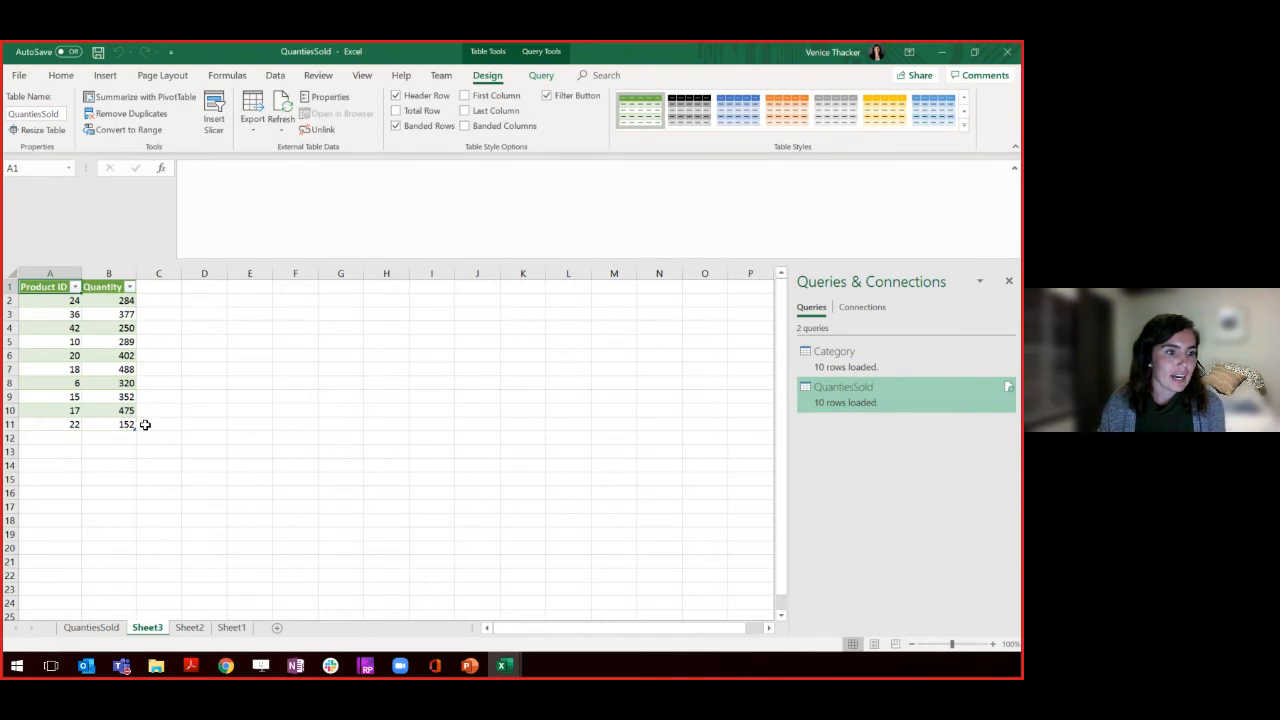
# Merge the QuantiesSold query with the Category query, matching on Product ID with a Left Outer join.
pyautogui.rightClick(829, 406)
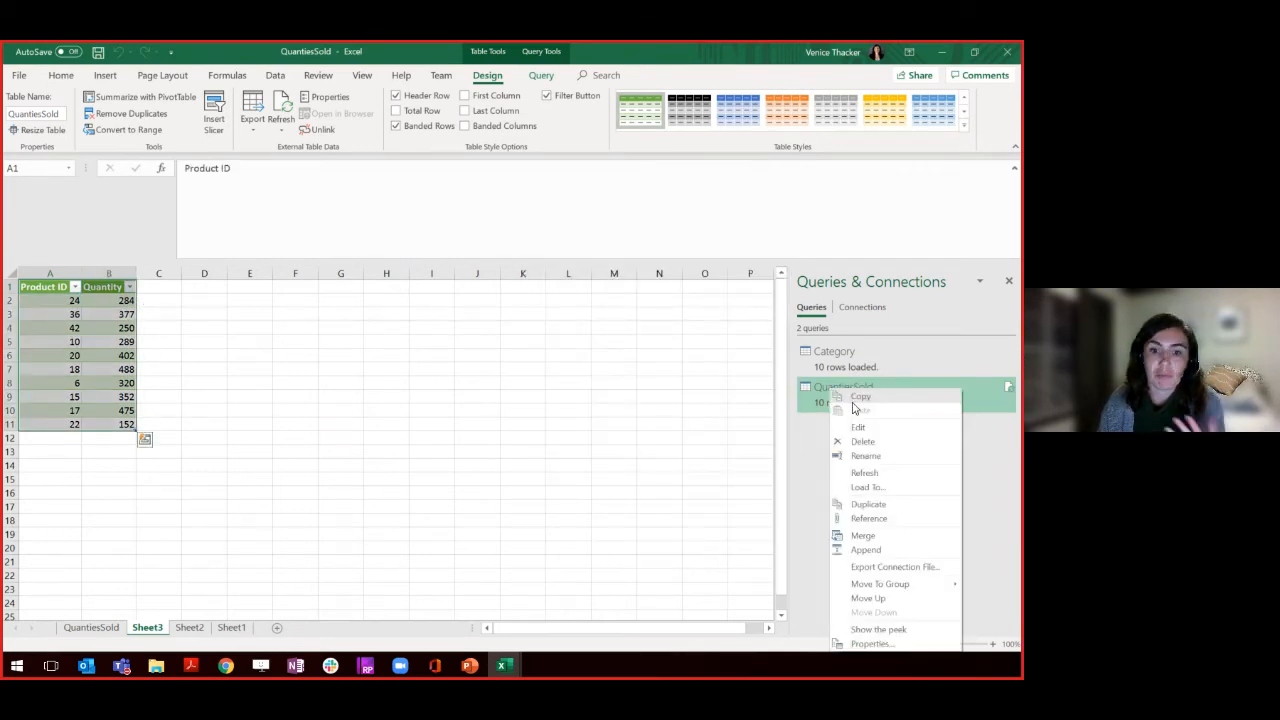
pyautogui.click(864, 537)
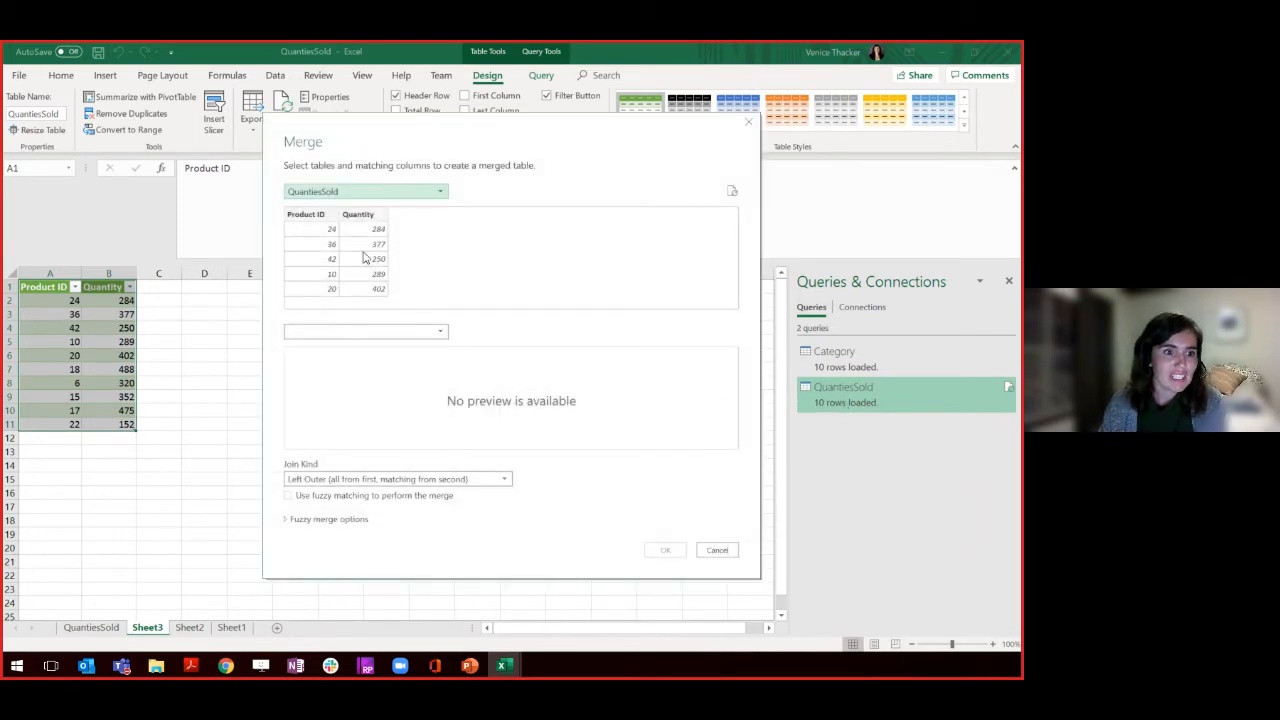
pyautogui.click(363, 332)
pyautogui.click(348, 346)
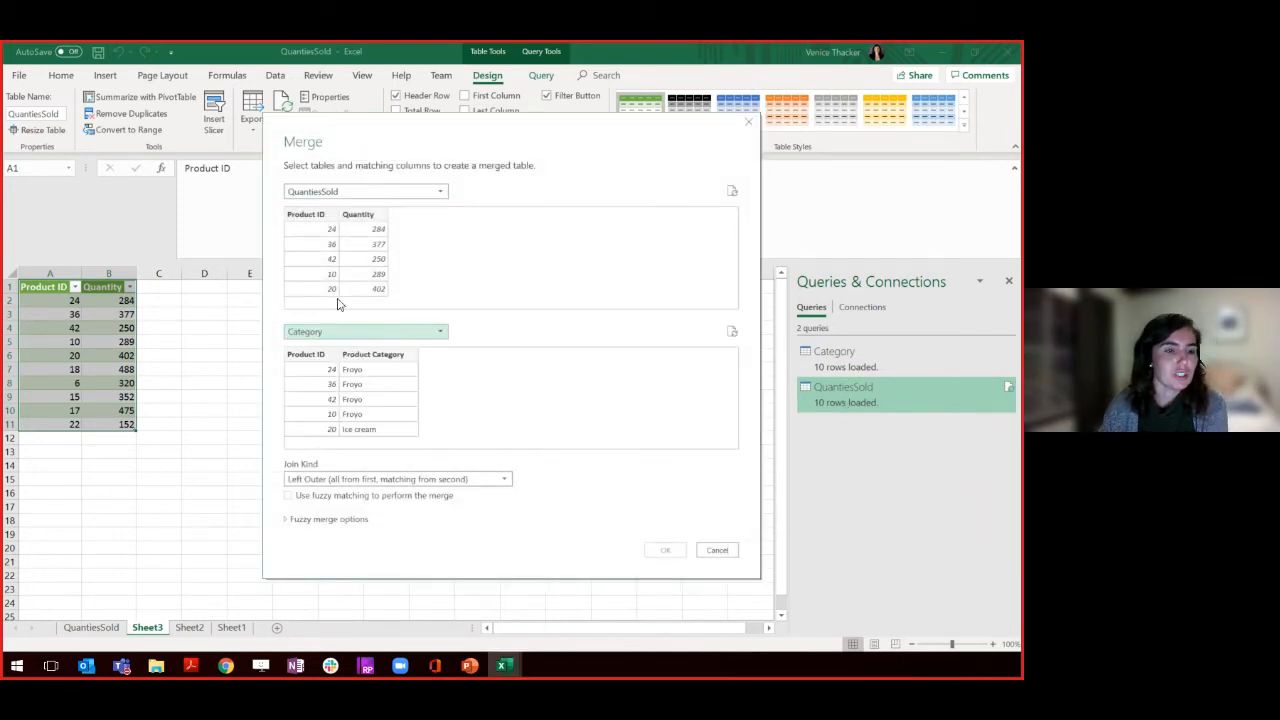
pyautogui.click(324, 220)
pyautogui.click(326, 355)
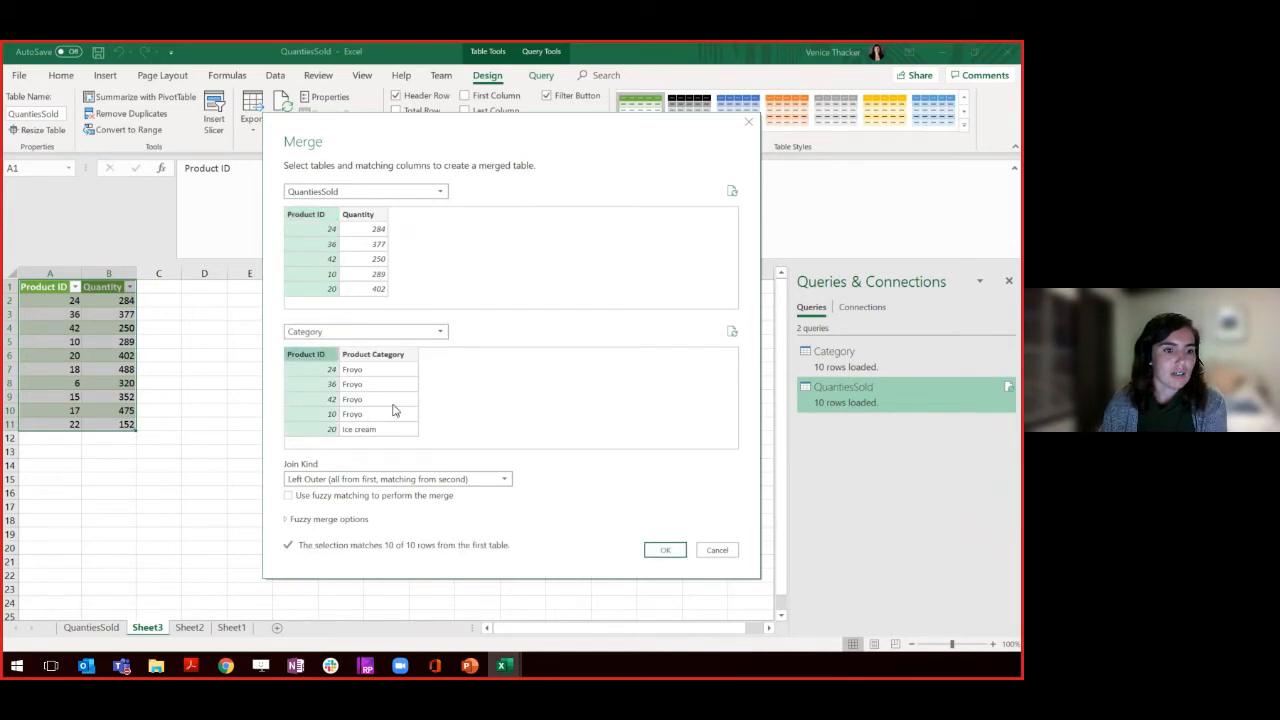
pyautogui.click(384, 481)
pyautogui.click(389, 522)
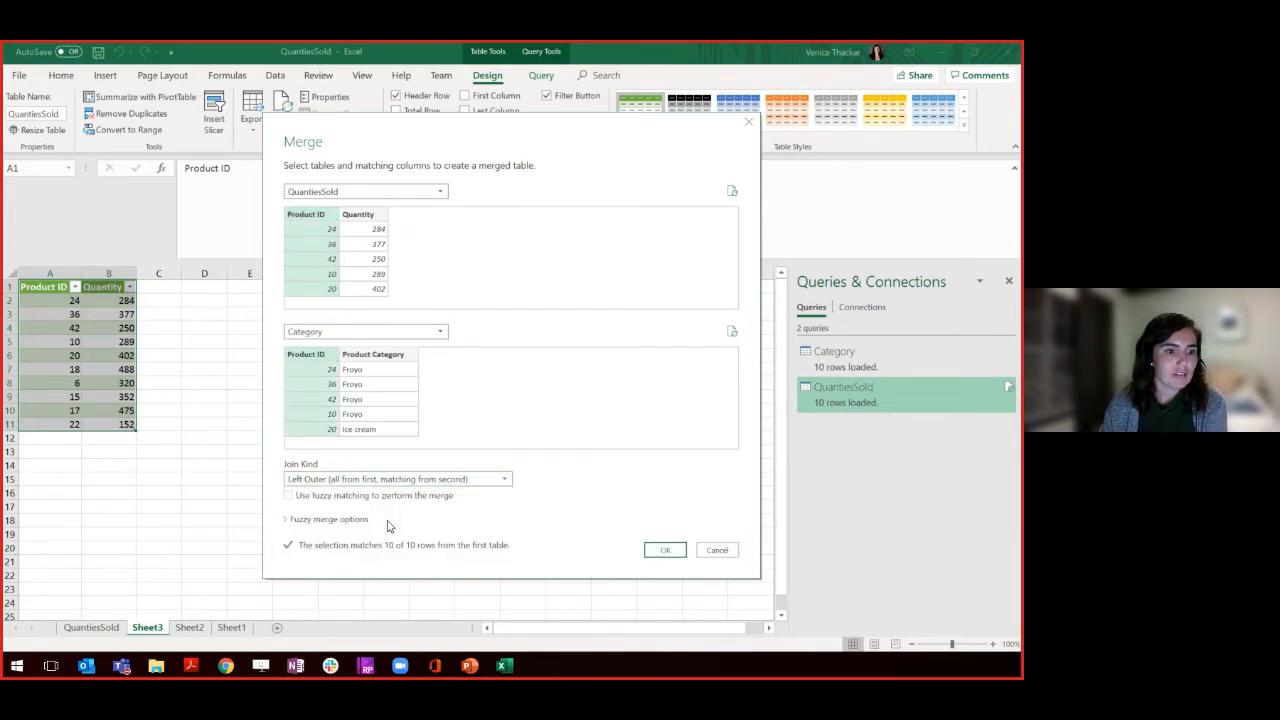
pyautogui.click(665, 552)
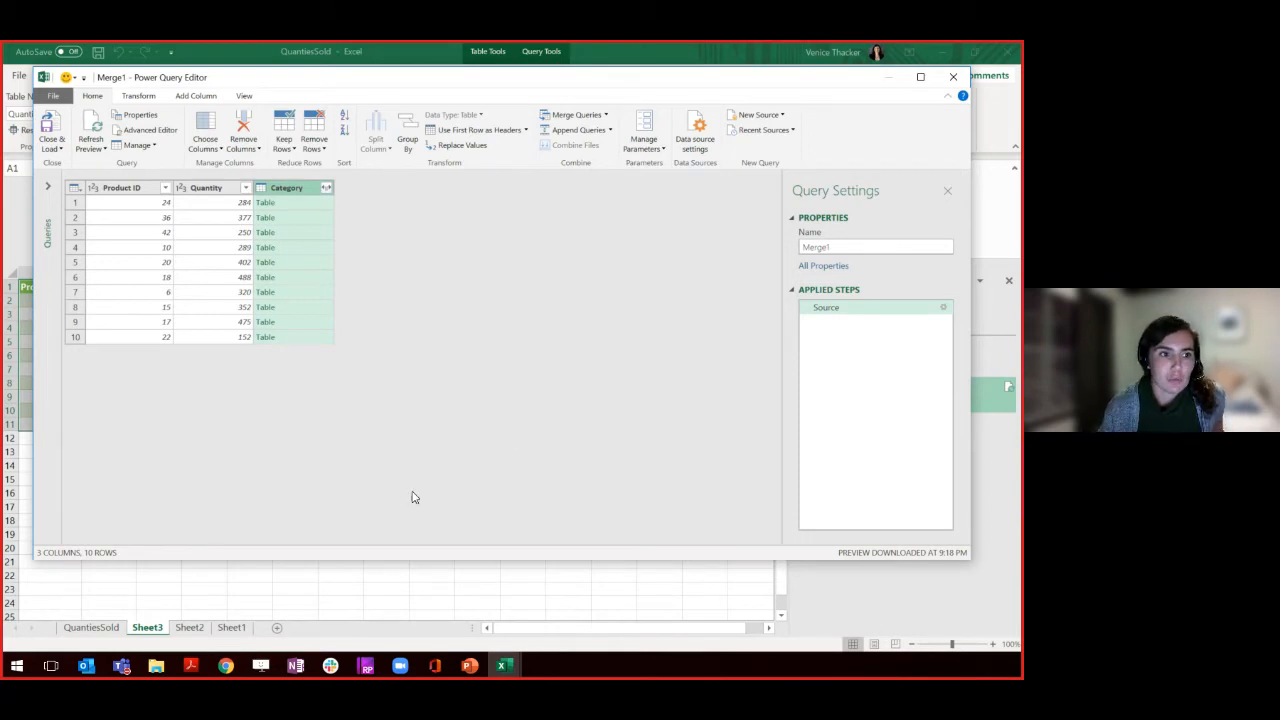
pyautogui.click(326, 188)
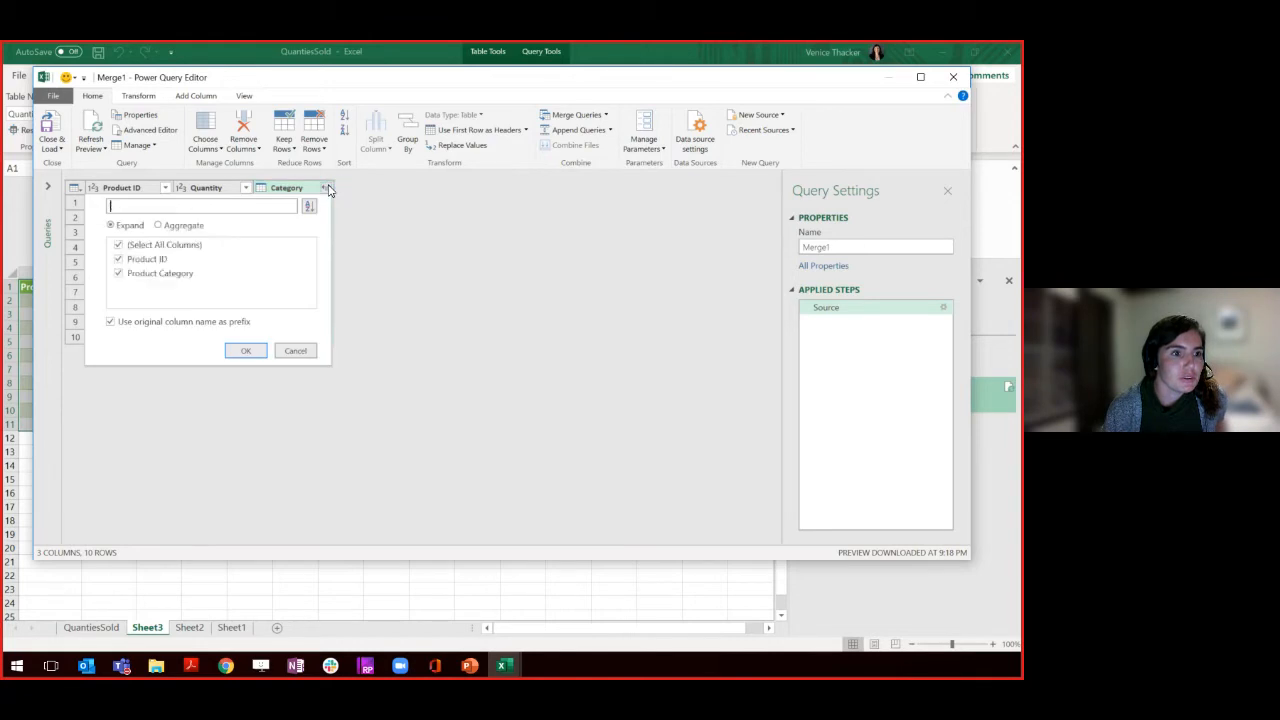
pyautogui.click(150, 260)
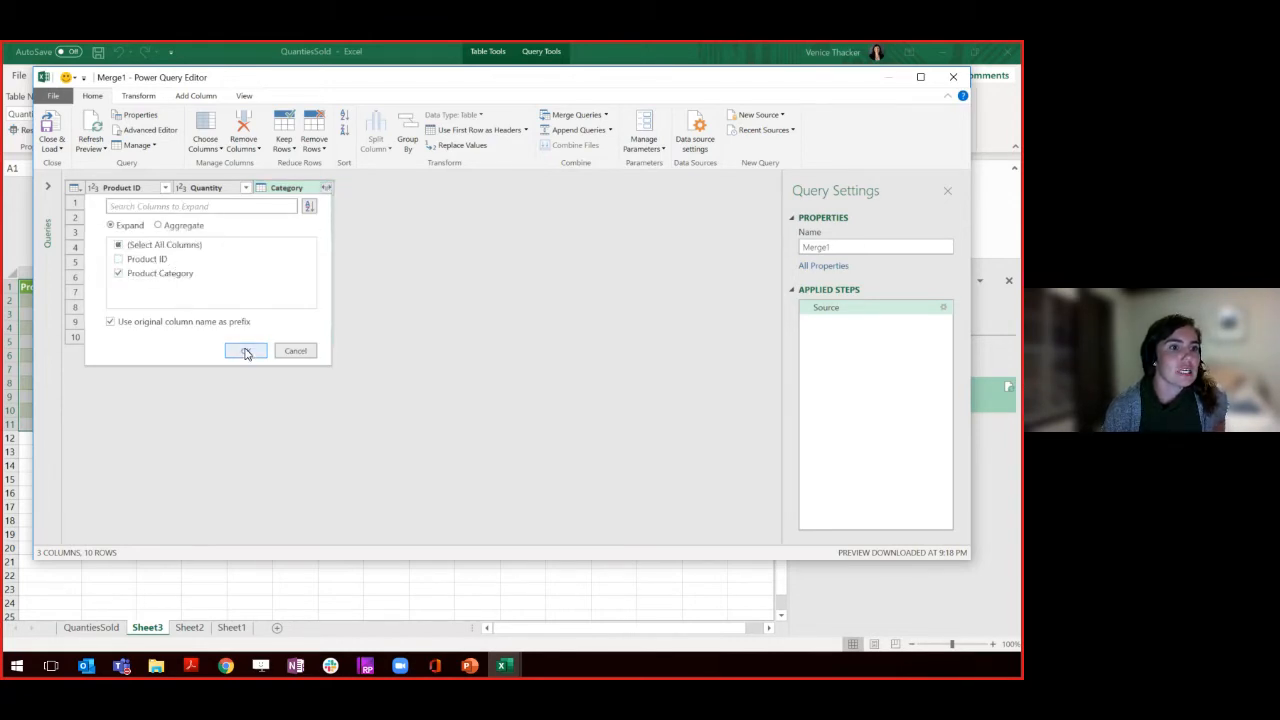
pyautogui.click(296, 351)
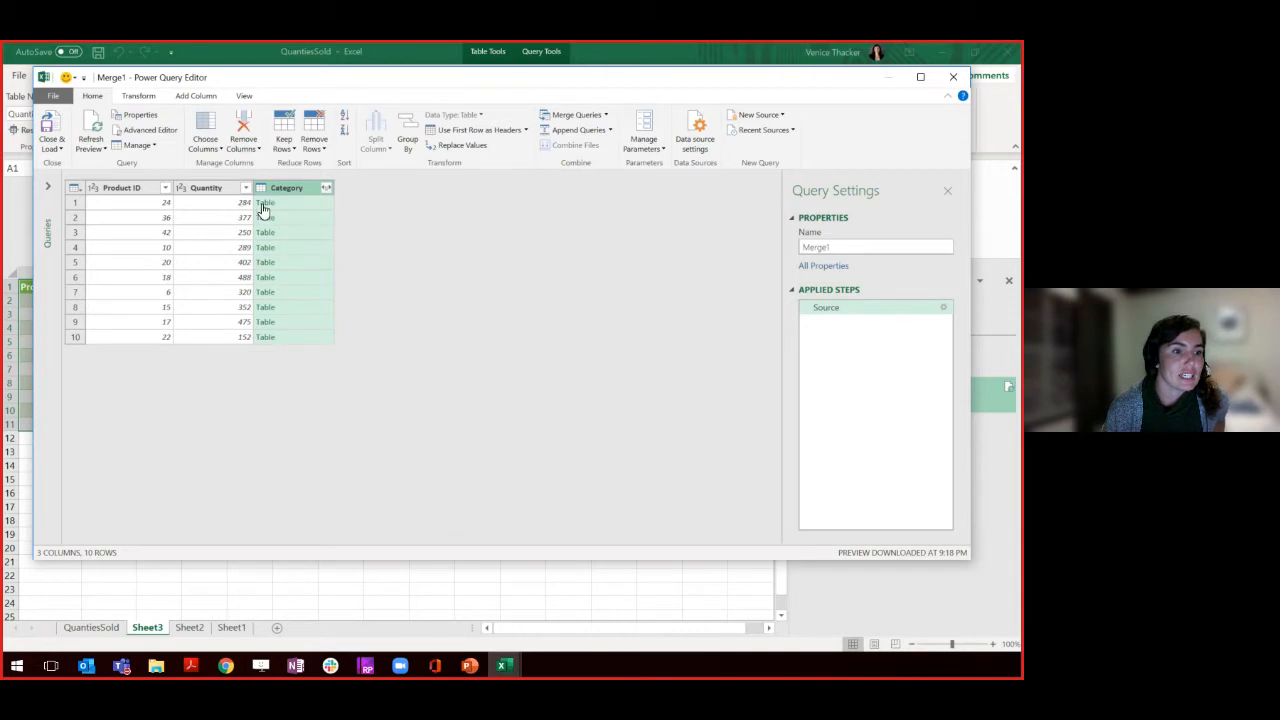
# Expand the merged Category column to Product Category only, keeping the original name as prefix, and load the result to a new worksheet.
pyautogui.click(327, 188)
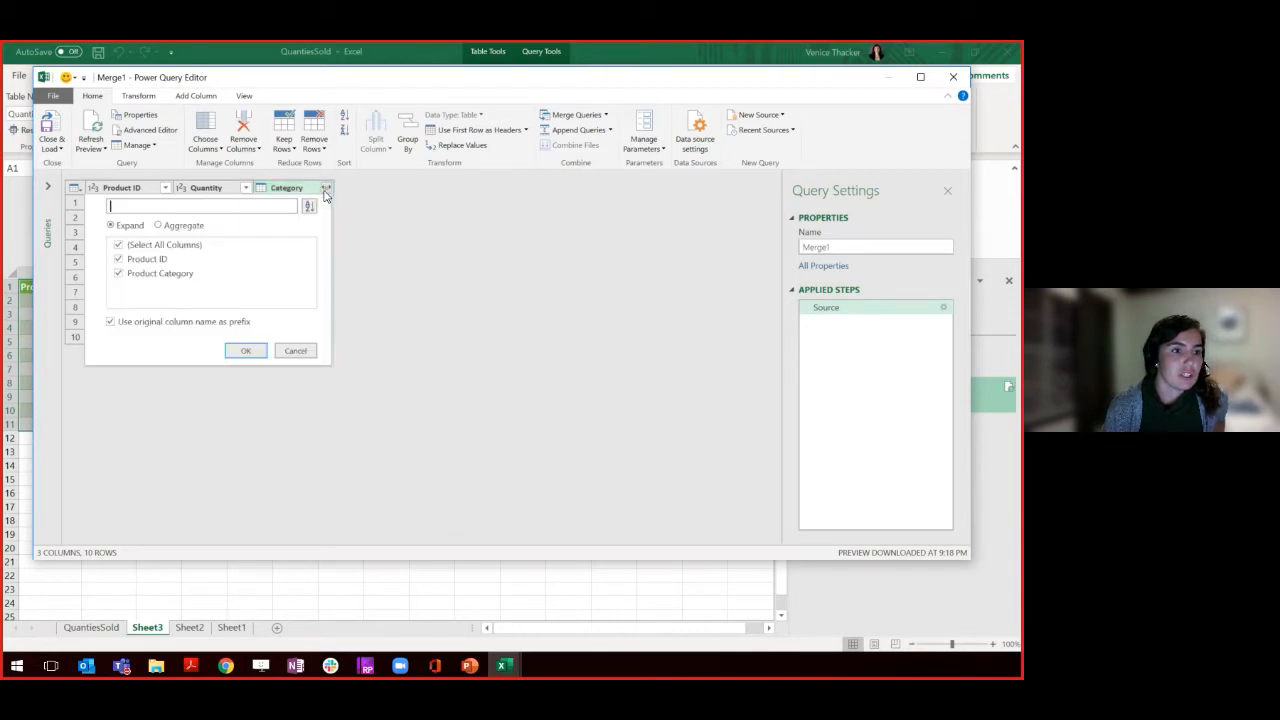
pyautogui.click(160, 260)
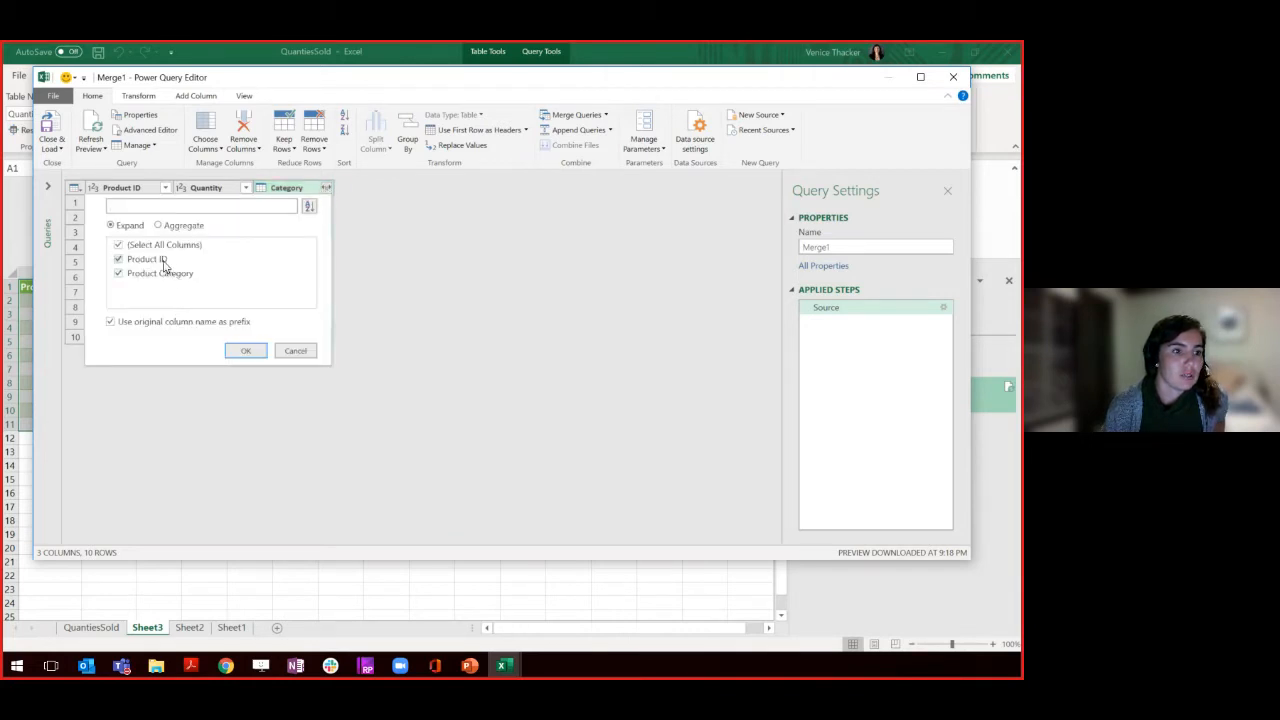
pyautogui.click(250, 350)
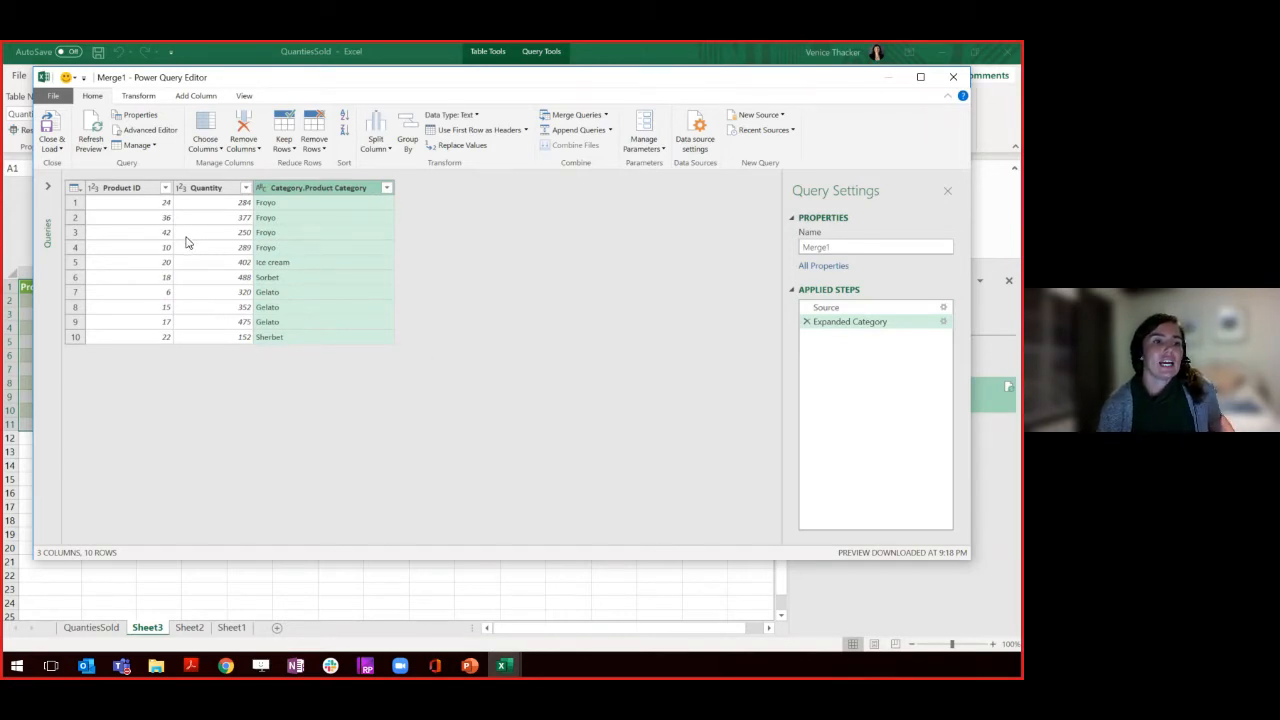
pyautogui.click(52, 130)
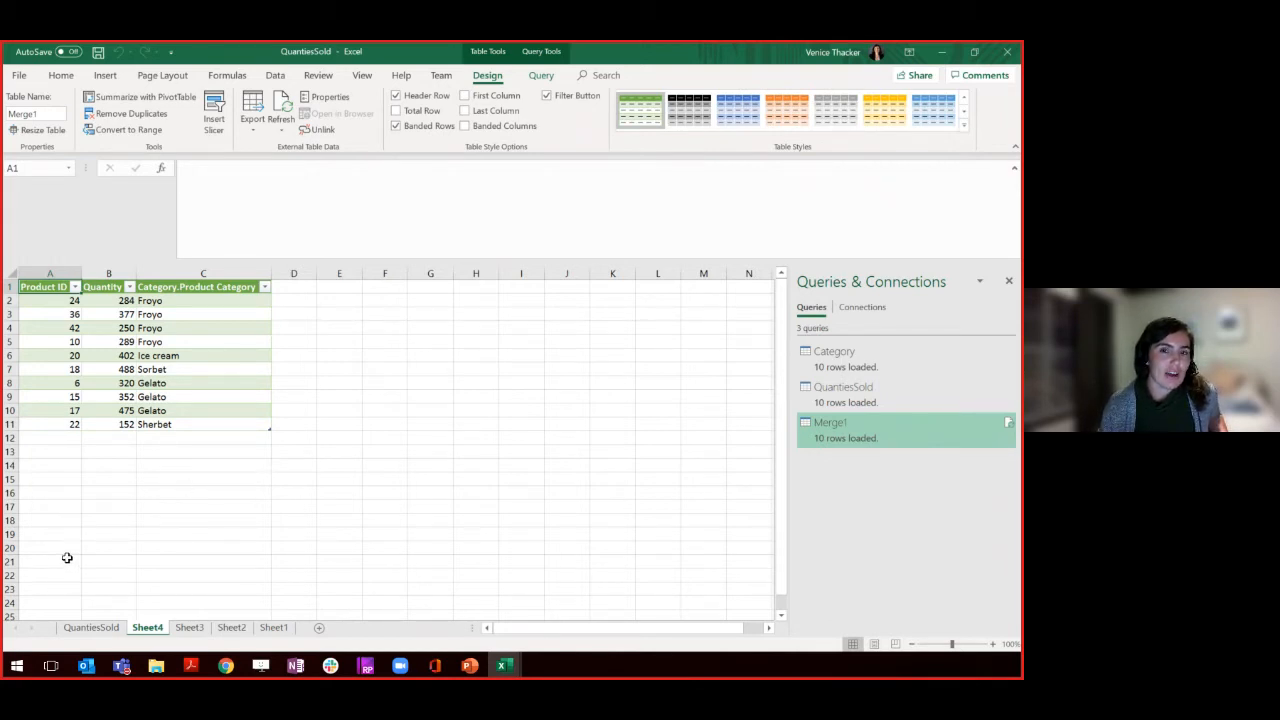
# Show the QuantiesSold sheet beside the Category workbook, fill Froyo from B5 down to B8 in Category, and save that file.
pyautogui.click(89, 628)
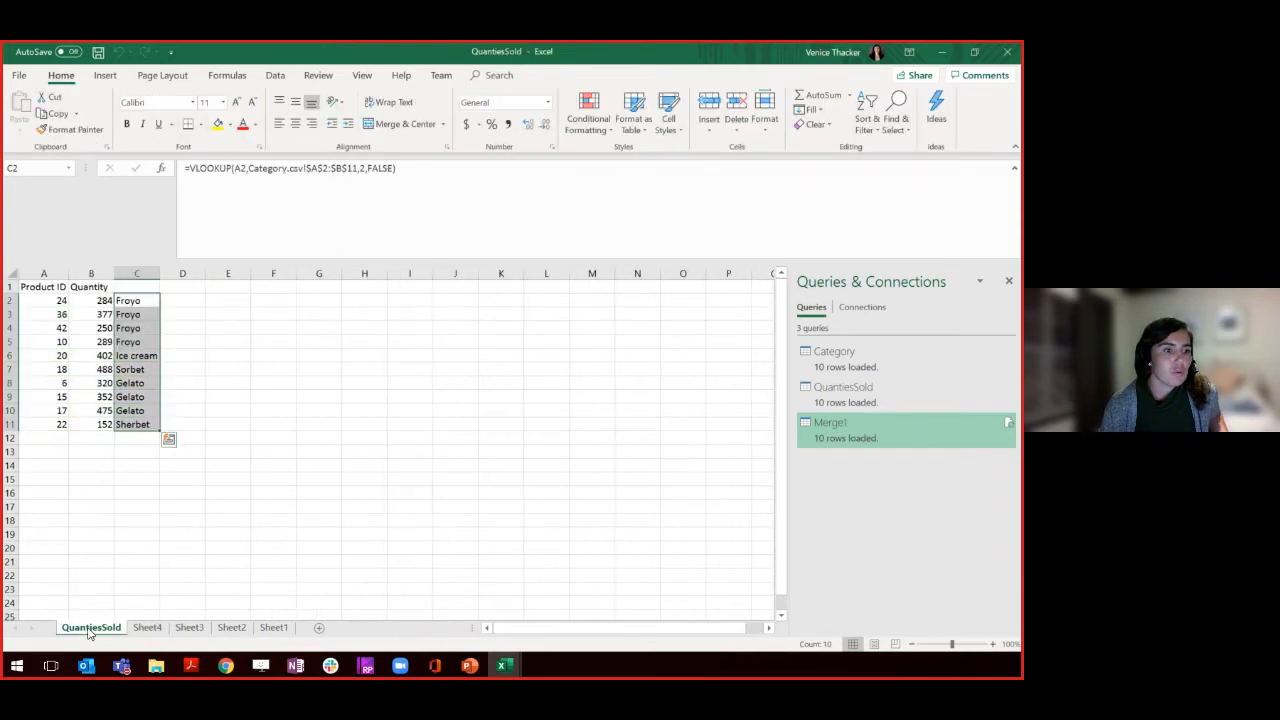
pyautogui.click(190, 628)
pyautogui.click(231, 628)
pyautogui.click(273, 628)
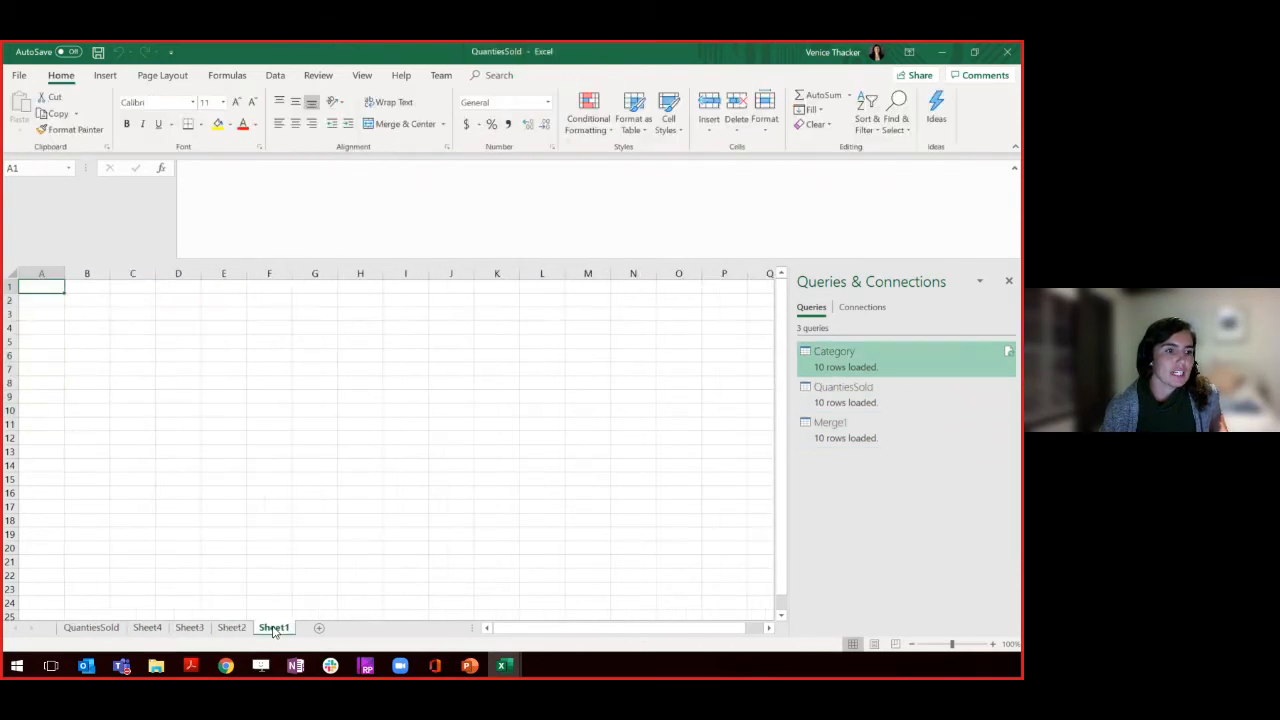
pyautogui.click(83, 628)
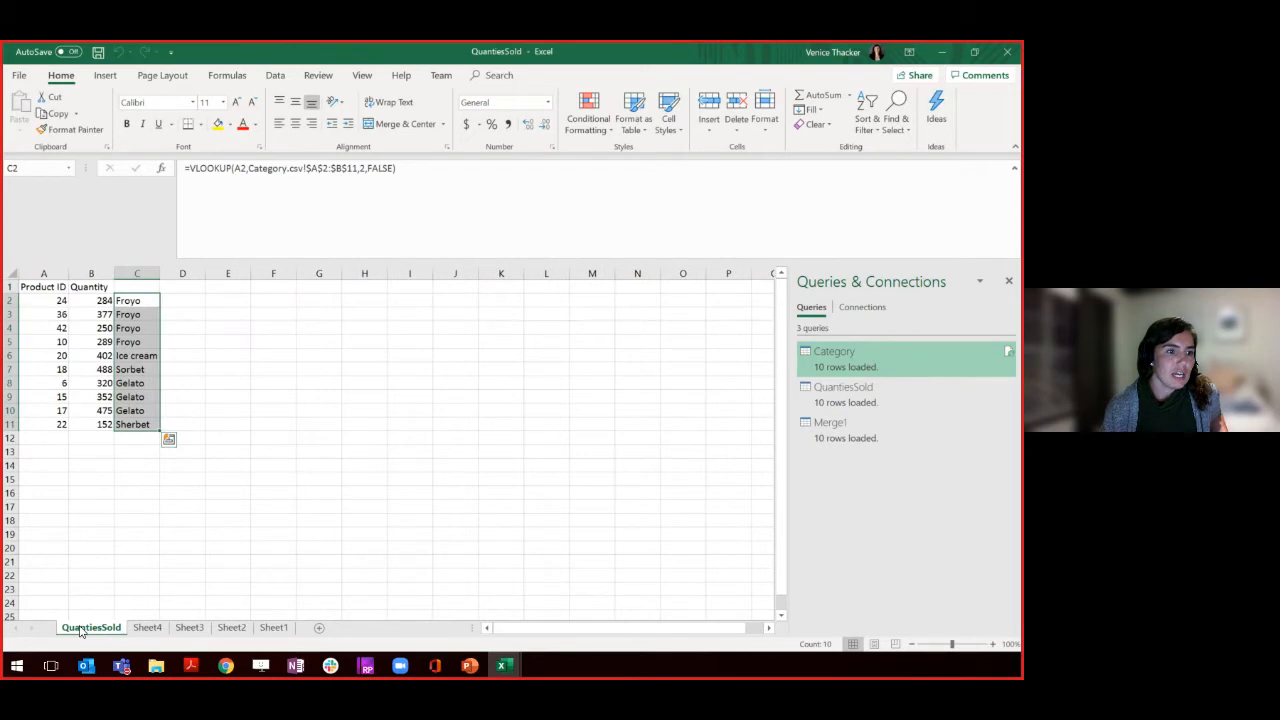
pyautogui.hotkey('alt', 'Tab')
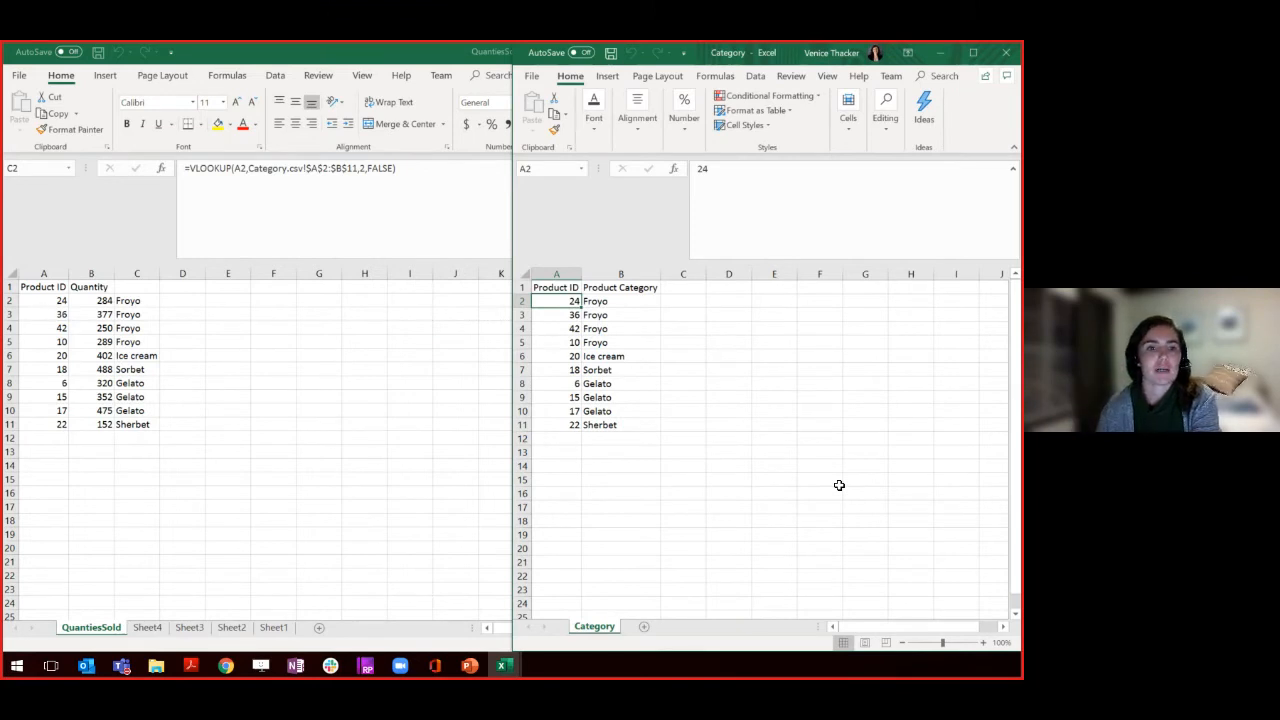
pyautogui.click(603, 341)
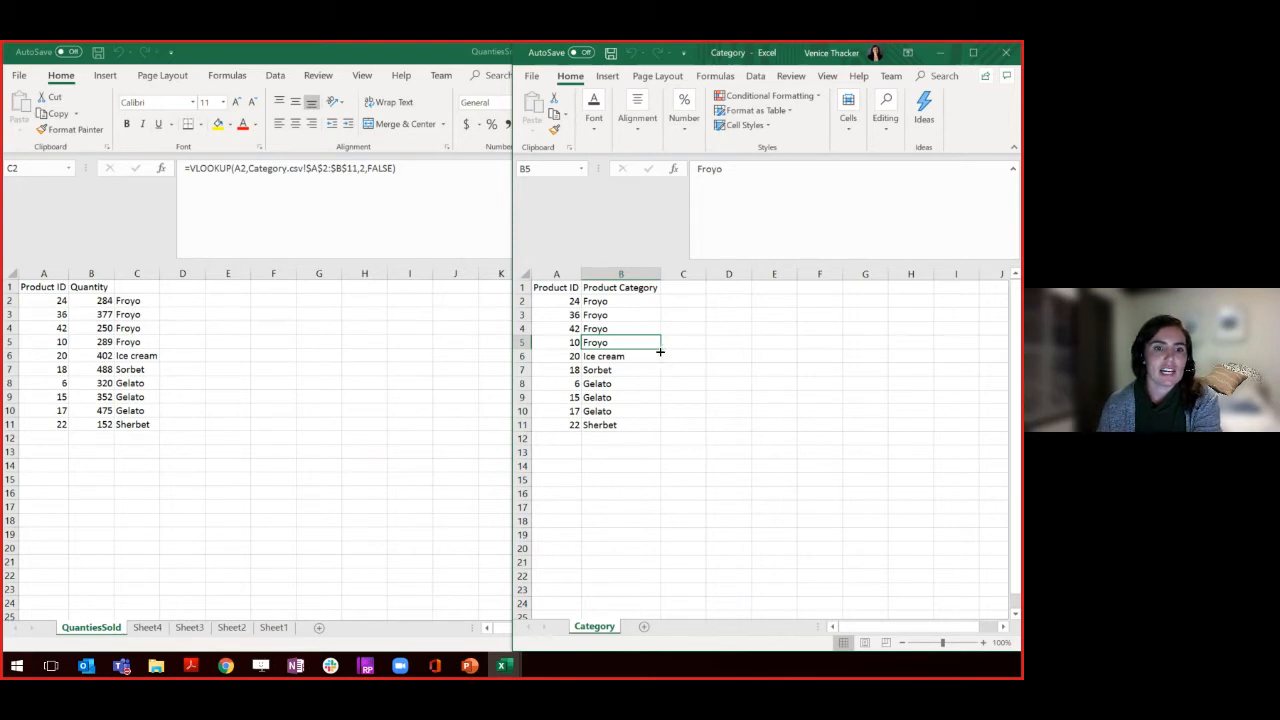
pyautogui.moveTo(660, 349); pyautogui.dragTo(657, 392)
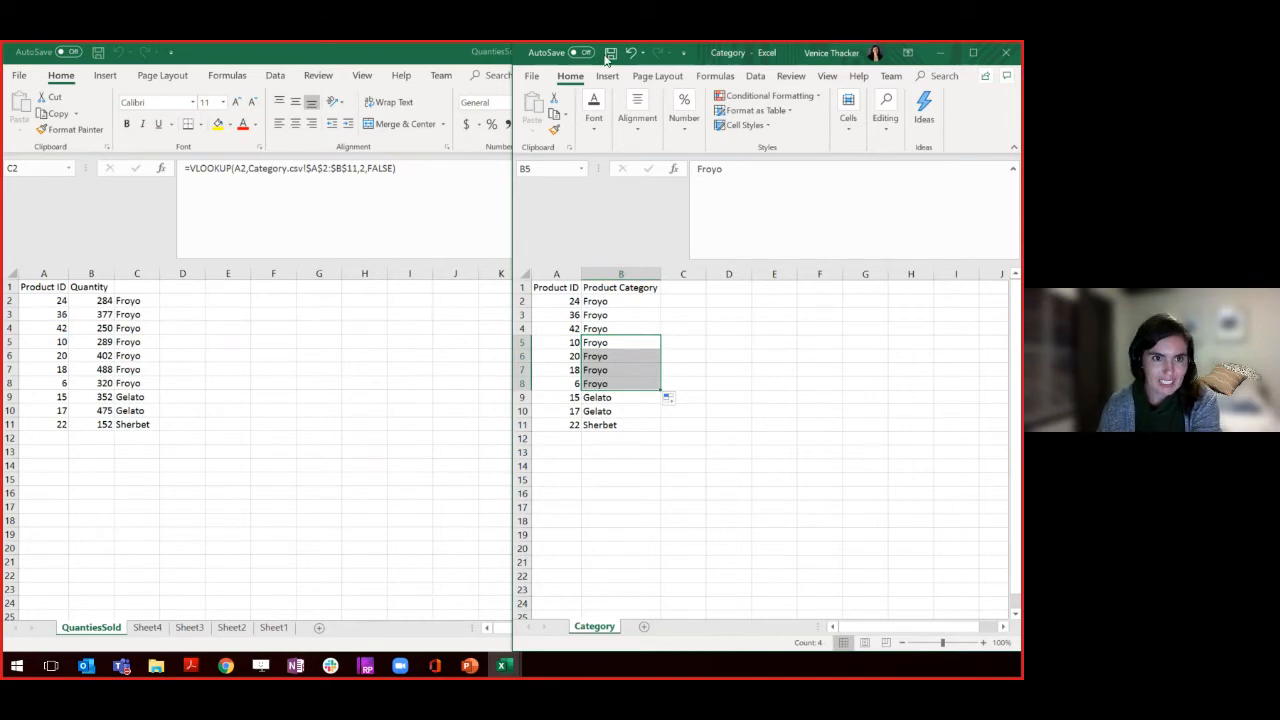
pyautogui.hotkey('ctrl', 's')
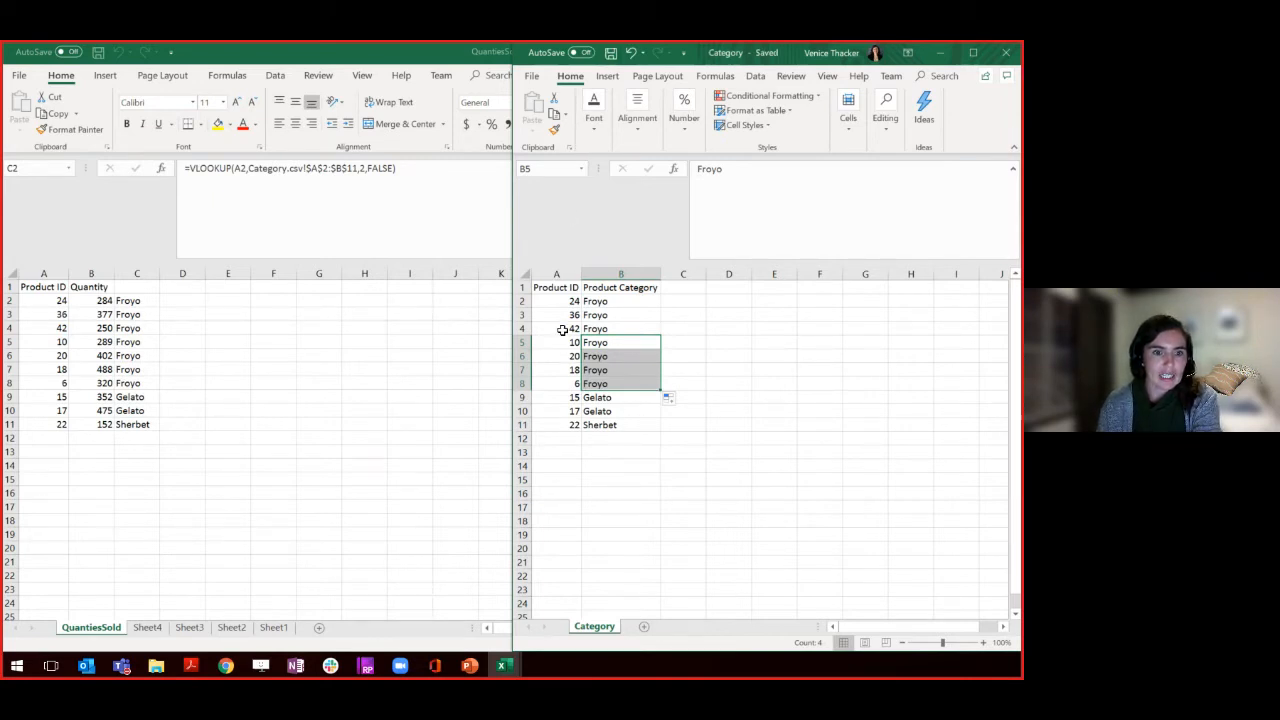
# Return to the merged table on Sheet4 of the QuantiesSold workbook and refresh all its queries.
pyautogui.click(510, 507)
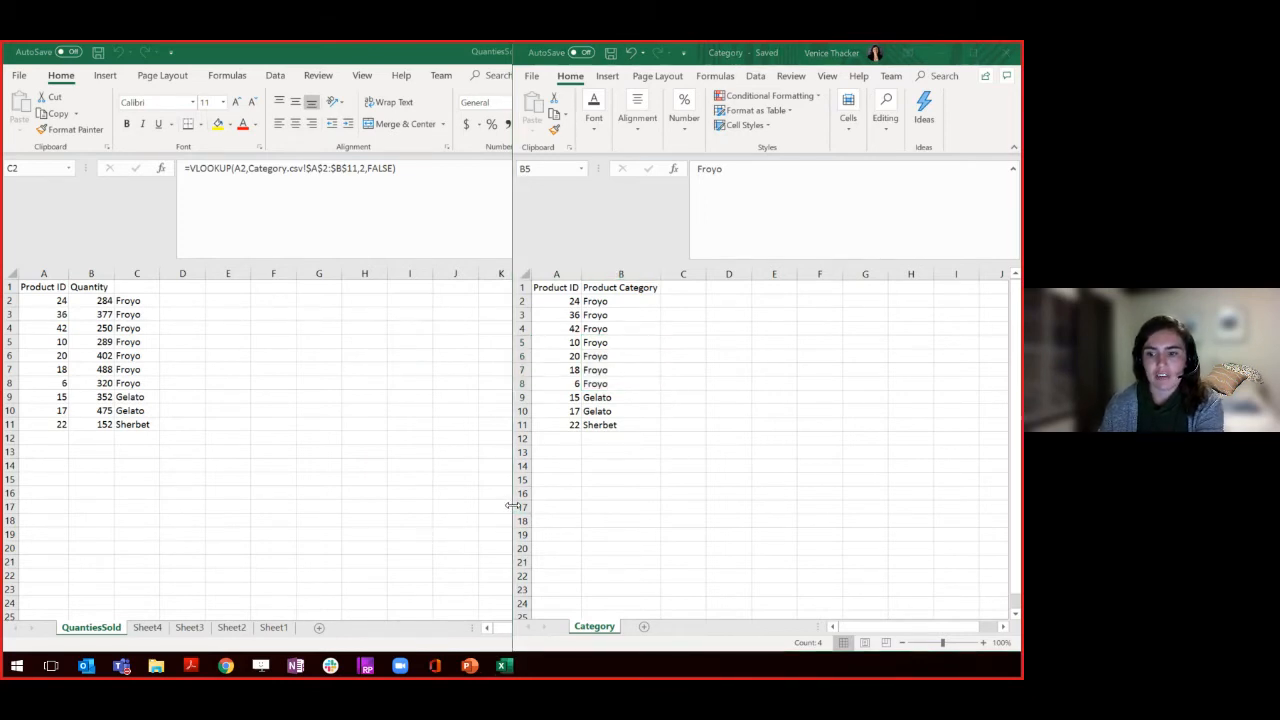
pyautogui.click(231, 627)
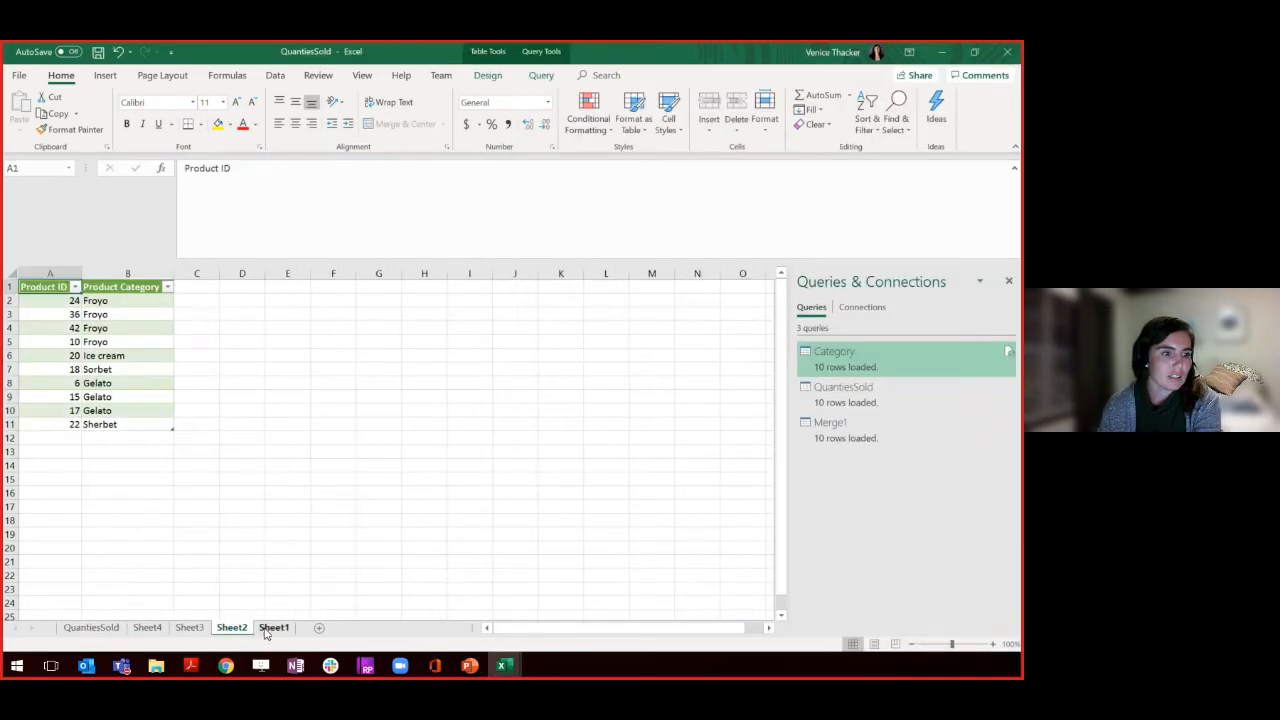
pyautogui.click(274, 627)
pyautogui.click(189, 627)
pyautogui.click(147, 627)
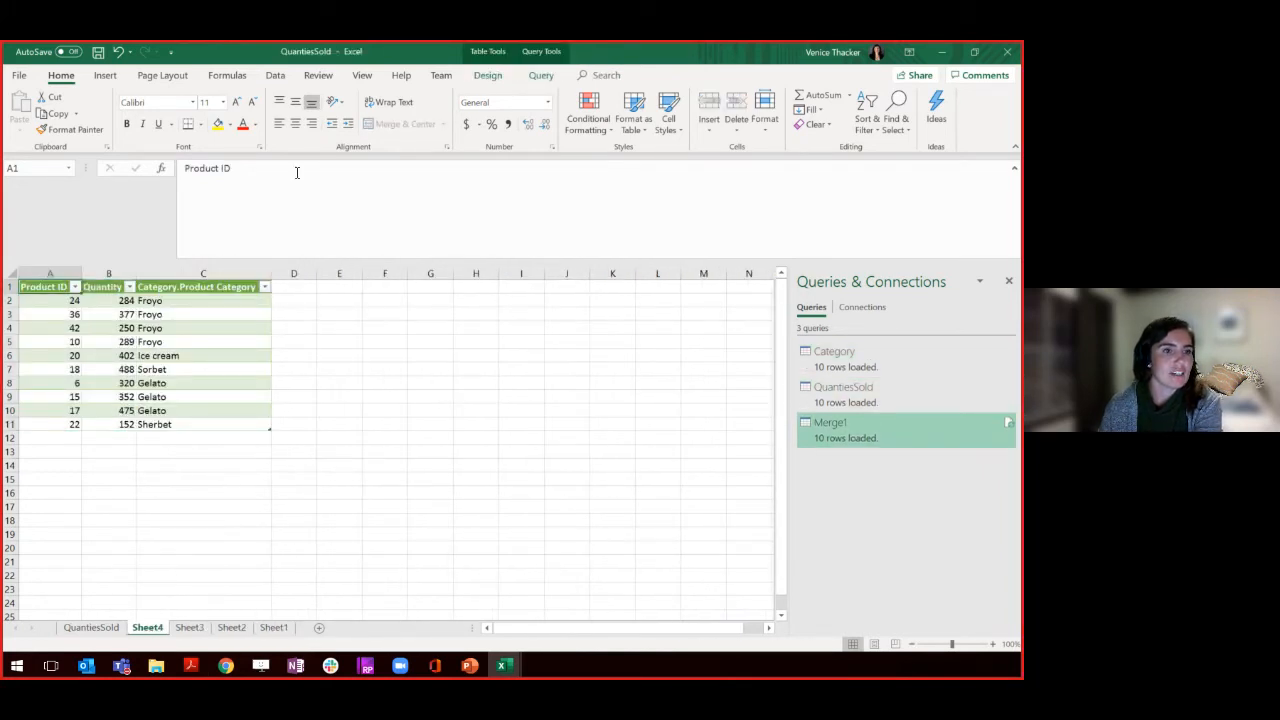
pyautogui.click(274, 78)
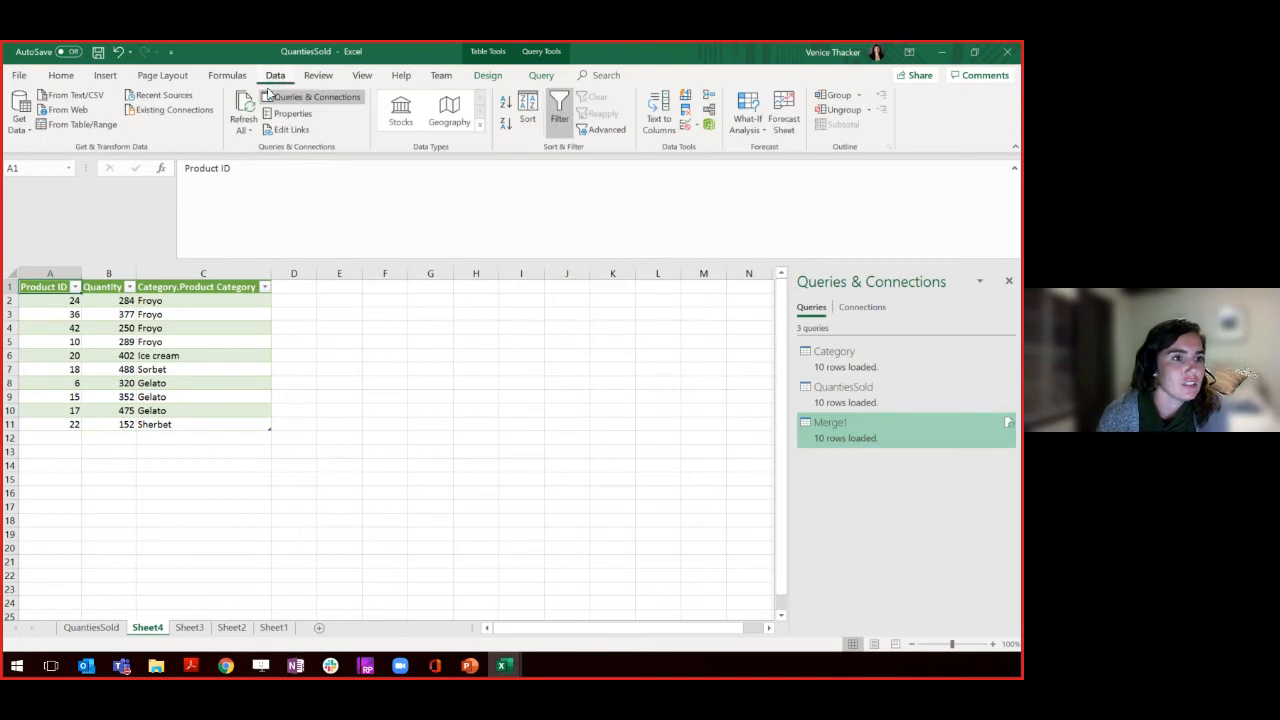
pyautogui.click(243, 104)
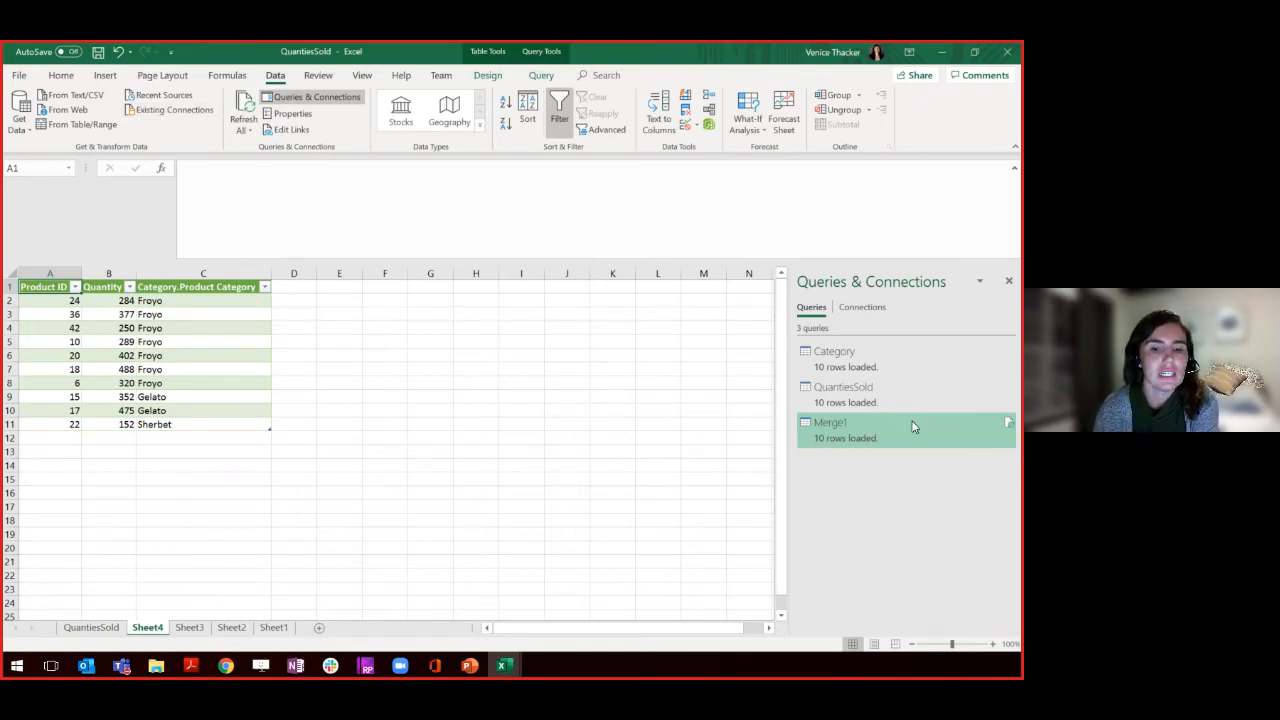
pyautogui.moveTo(845, 437)
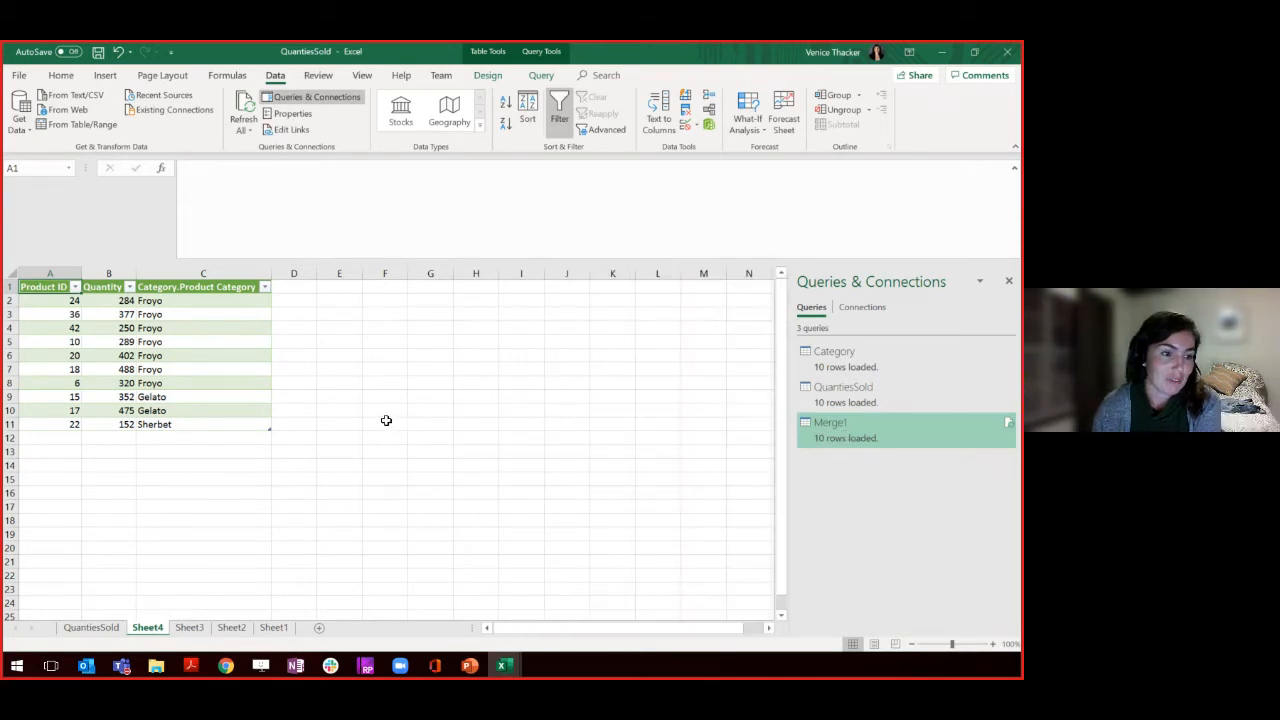
# Switch to PowerPoint and start the slide show from the current slide.
pyautogui.click(470, 667)
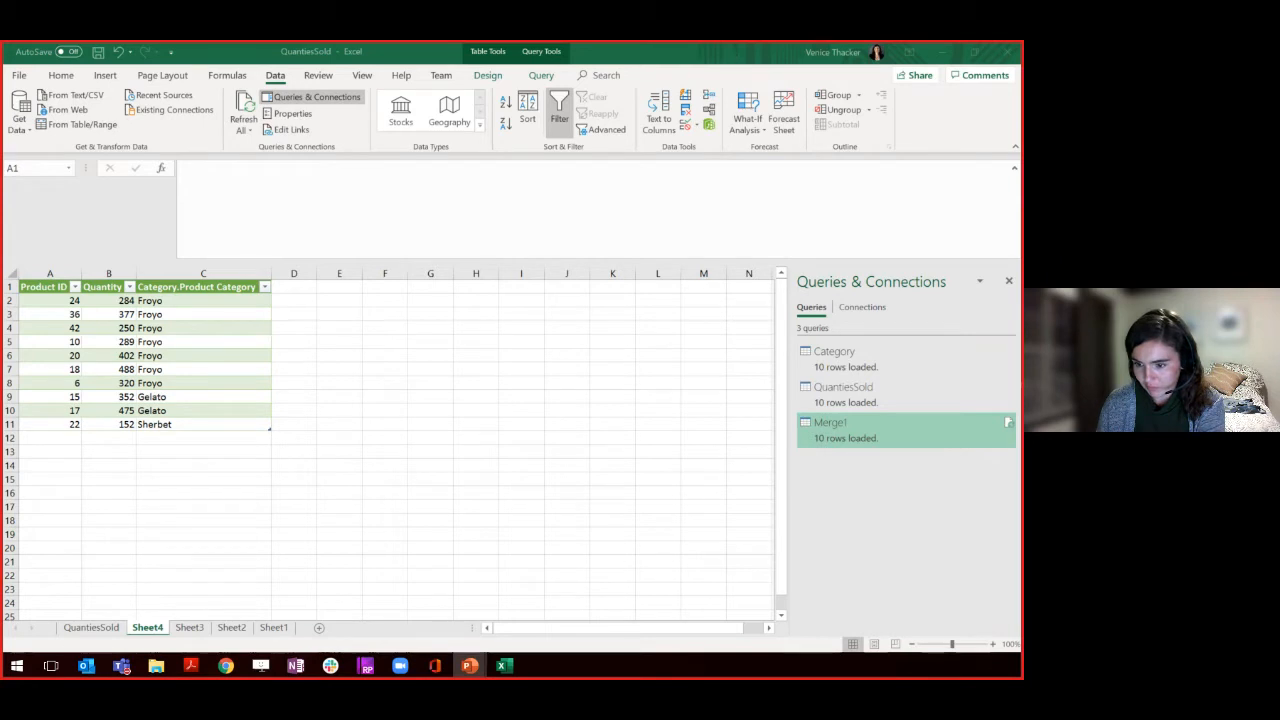
pyautogui.hotkey('shift', 'F5')
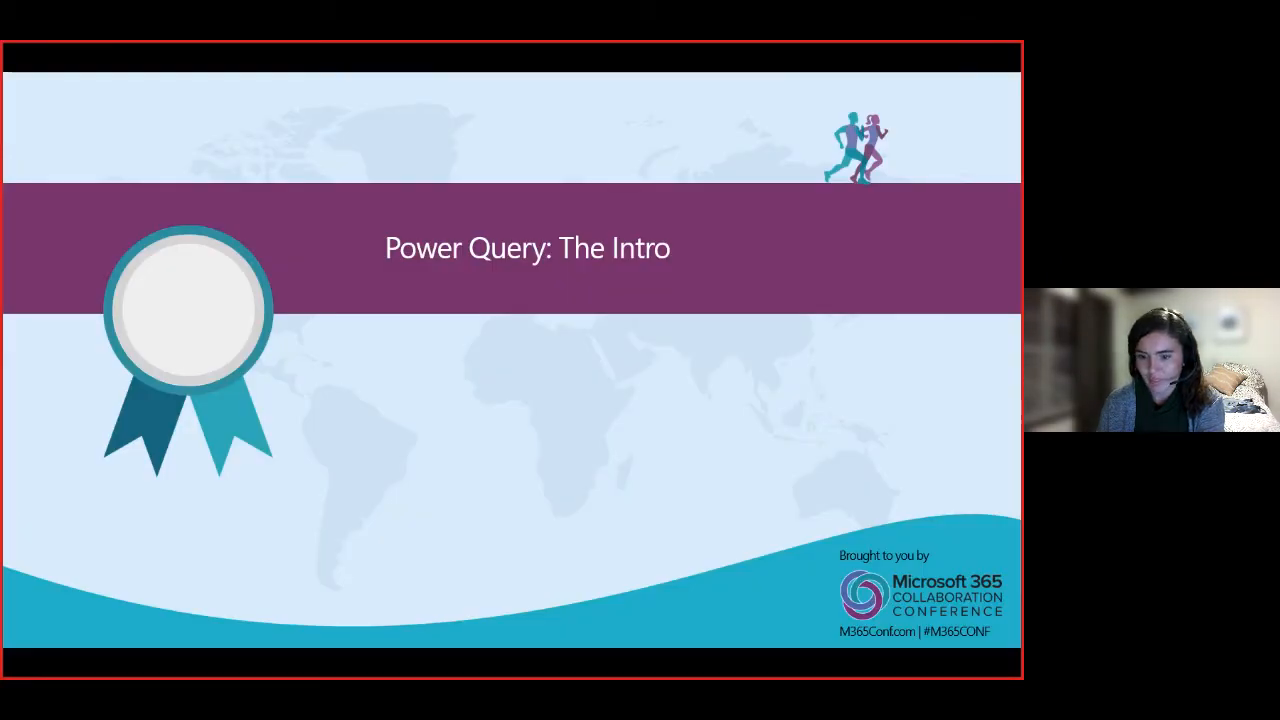